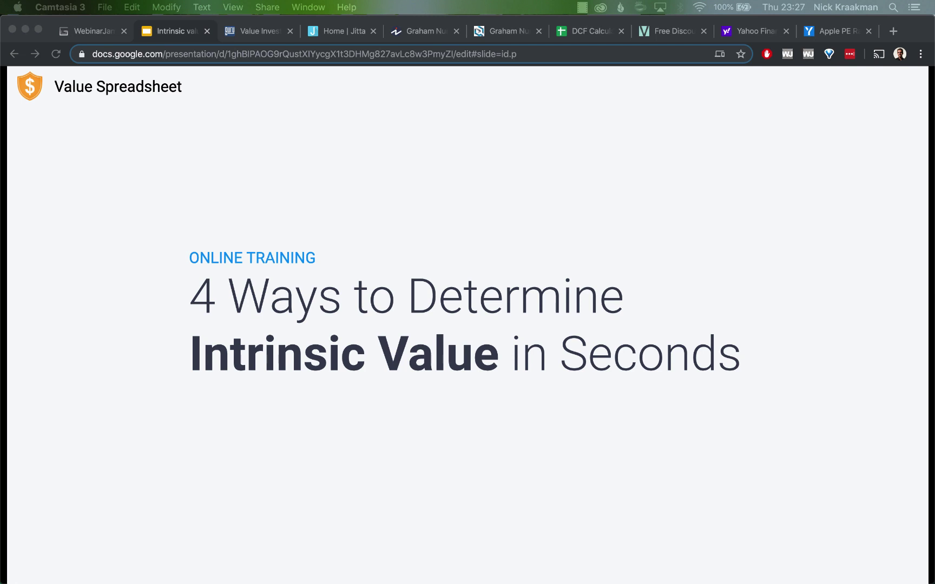
# Advance the deck to the 'Founder @ Value Spreadsheet' presenter introduction slide
pyautogui.press('Right')
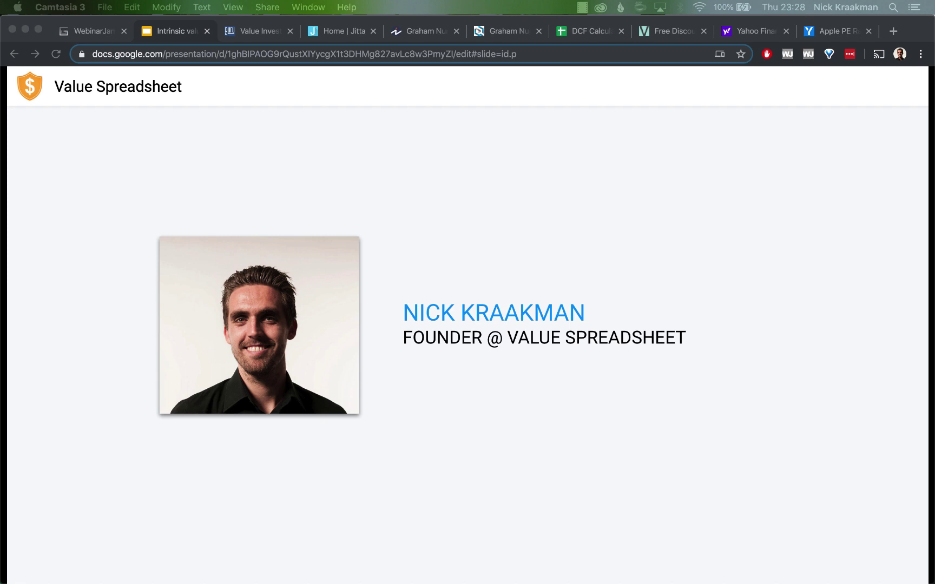
# Advance to the CHALLENGES slide listing four numbered stock-valuation questions
pyautogui.press('Right')
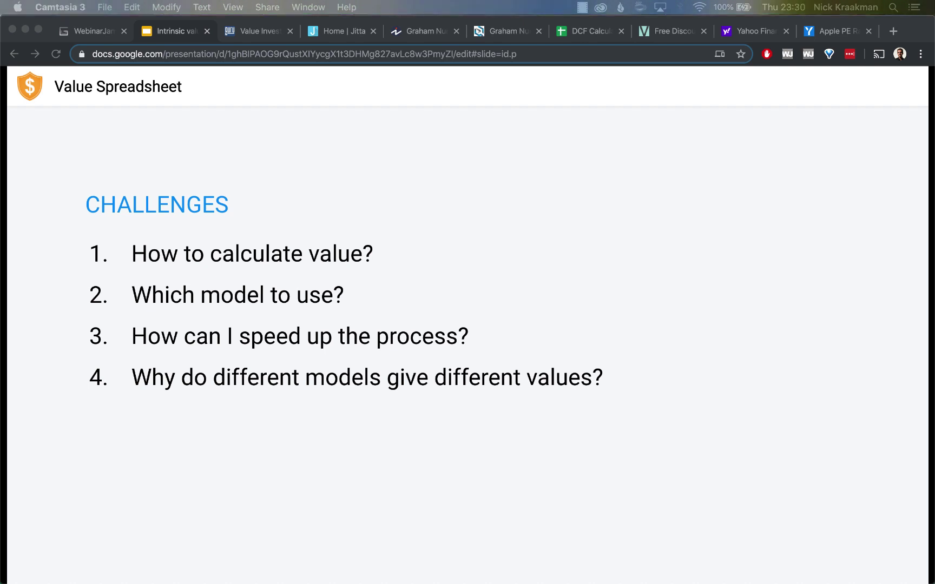
# Switch to GuruFocus and search for 'aapl'
pyautogui.click(248, 34)
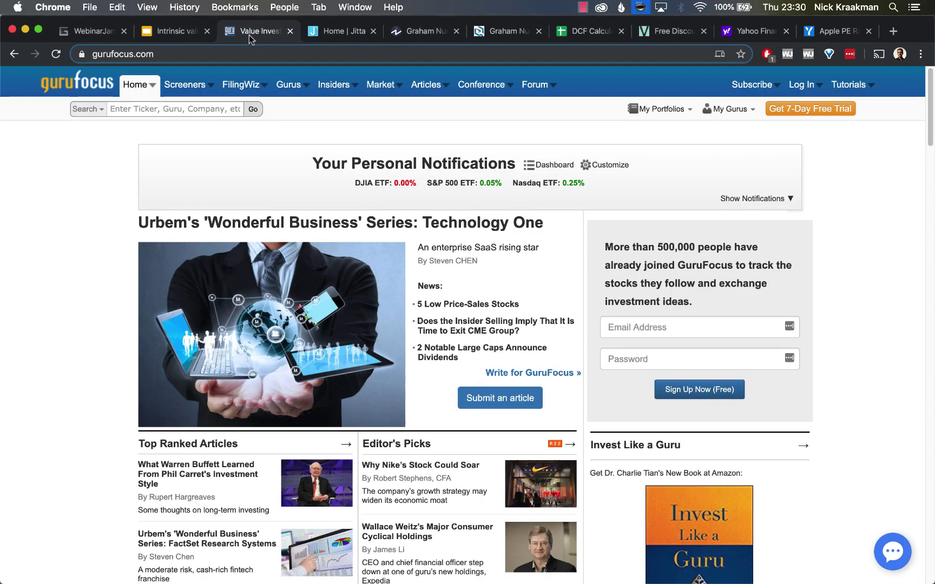
pyautogui.click(158, 108)
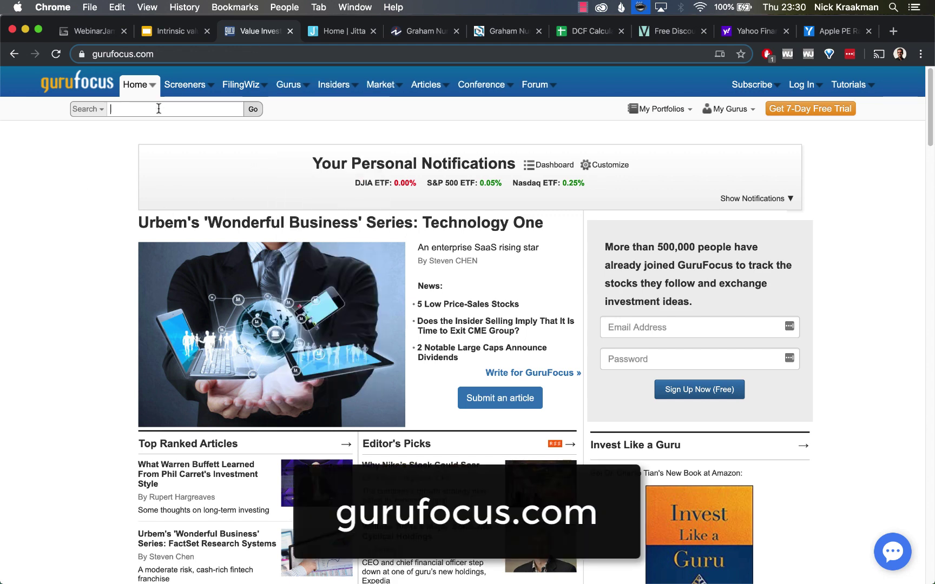
pyautogui.write('aapl')
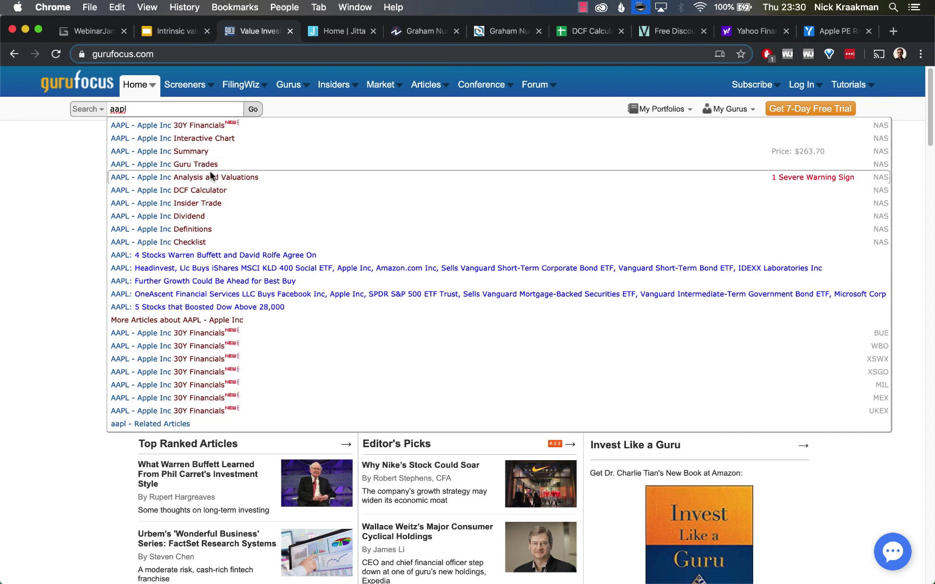
# Open Apple's DCF Calculator and review the 11.85 EPS, 20% growth rate and $337.35 fair value
pyautogui.click(213, 190)
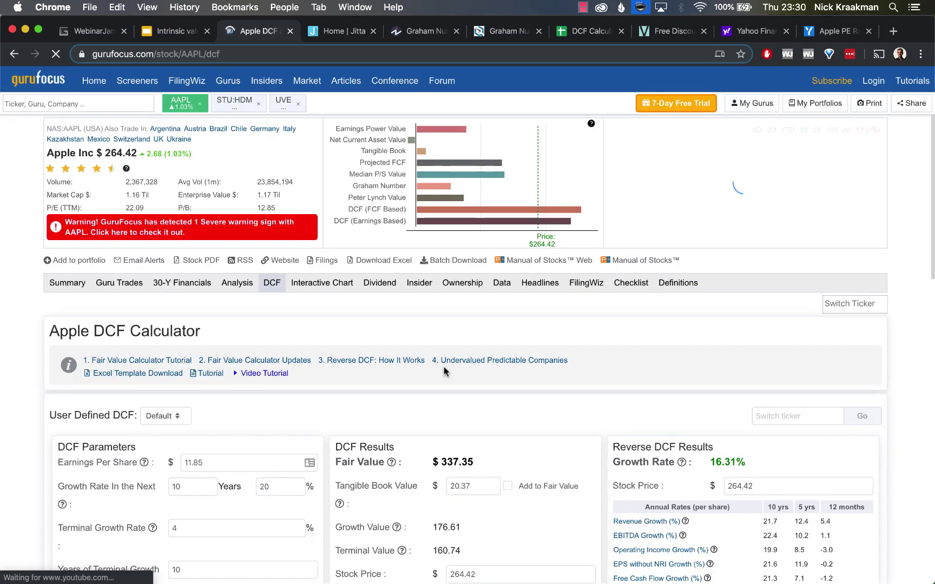
pyautogui.scroll(-5, 444, 372)
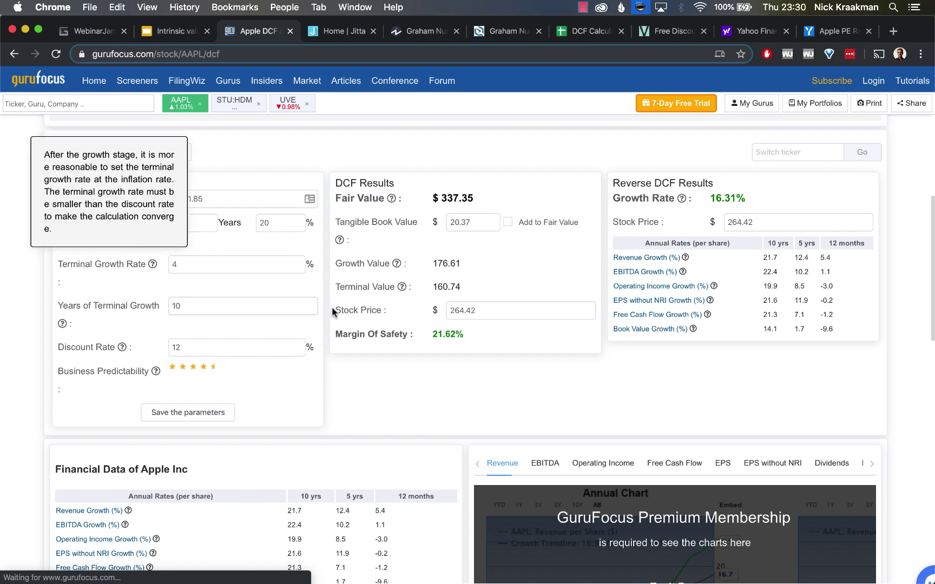
pyautogui.click(233, 199)
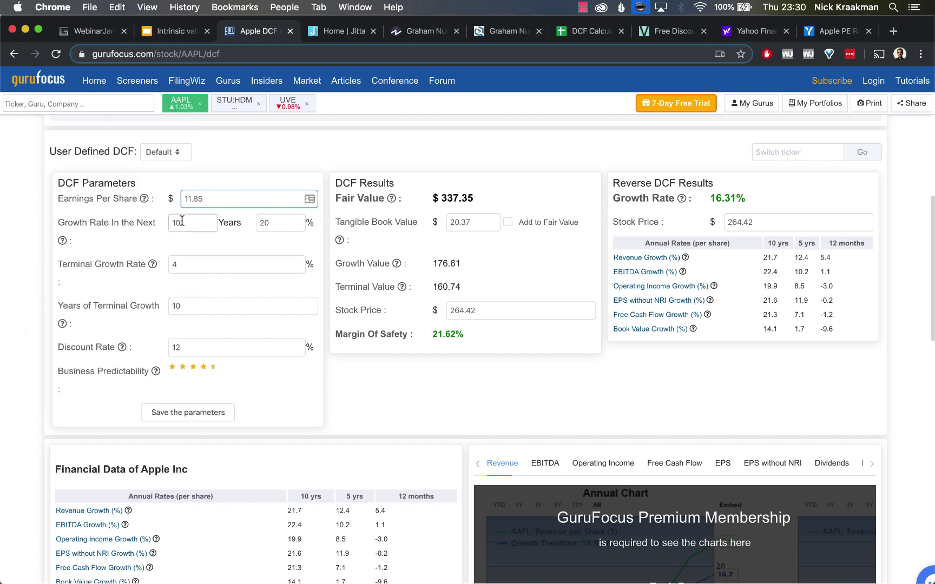
pyautogui.doubleClick(268, 223)
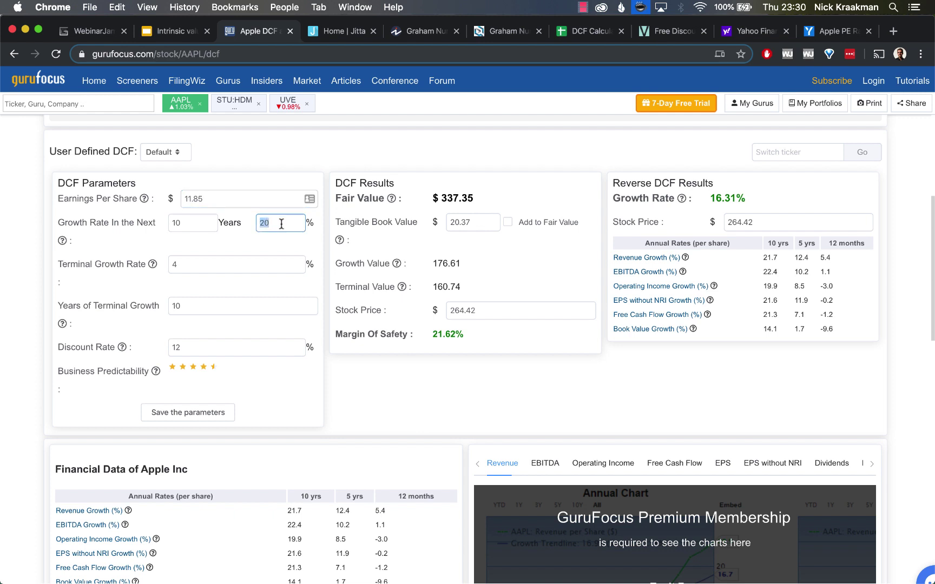
pyautogui.click(305, 238)
pyautogui.moveTo(431, 198); pyautogui.dragTo(486, 203)
# Compare the $264.42 share price with the 21.62% margin of safety and reselect the 20 growth rate
pyautogui.scroll(2, 485, 203)
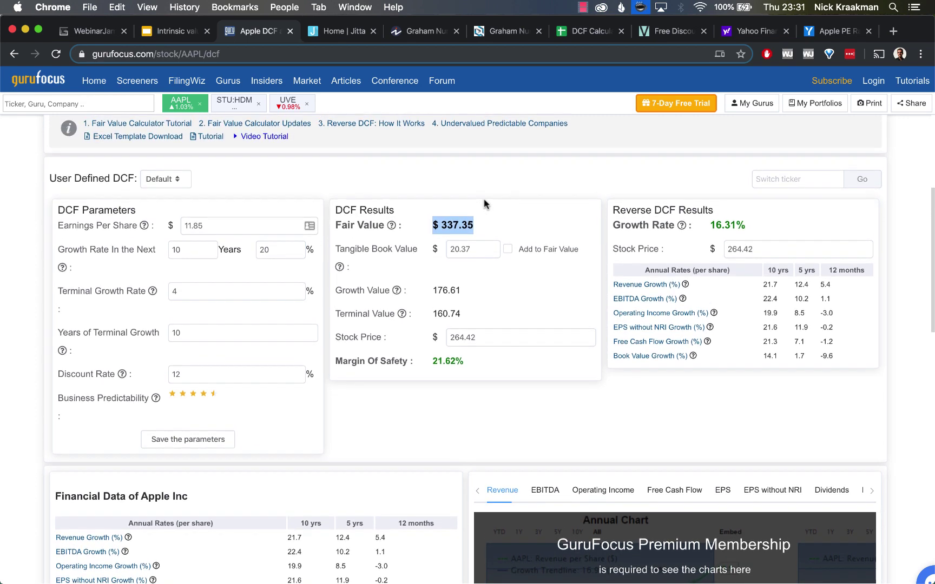
pyautogui.scroll(4, 484, 203)
pyautogui.click(479, 268)
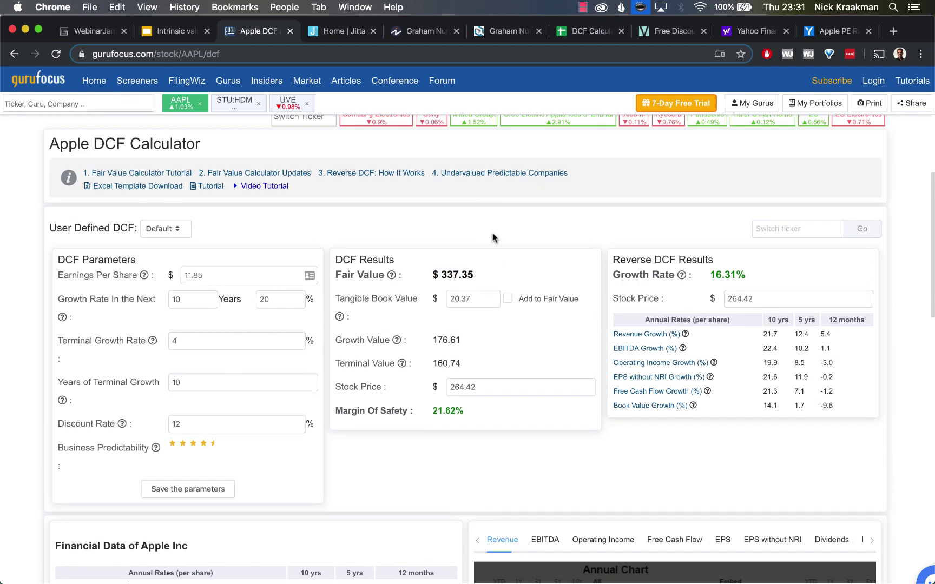
pyautogui.scroll(10, 491, 232)
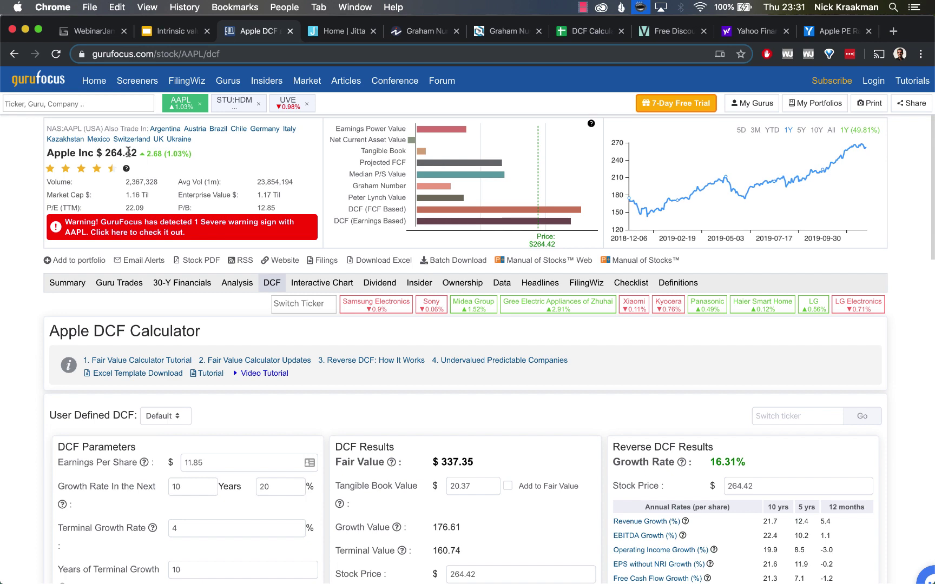
pyautogui.moveTo(136, 152)
pyautogui.mouseDown()
pyautogui.moveTo(105, 152)
pyautogui.moveTo(138, 154)
pyautogui.mouseUp()
pyautogui.scroll(-3, 465, 440)
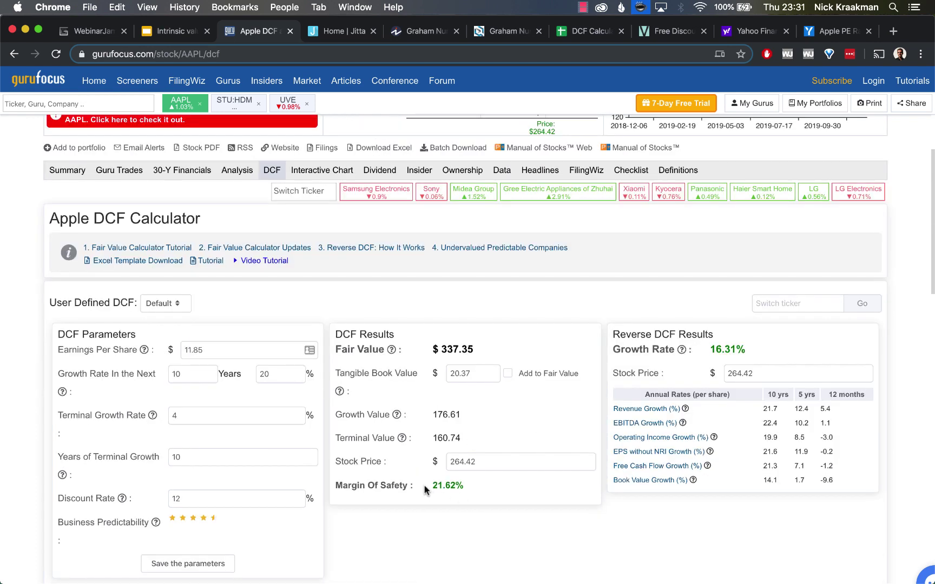
pyautogui.moveTo(431, 485); pyautogui.dragTo(474, 491)
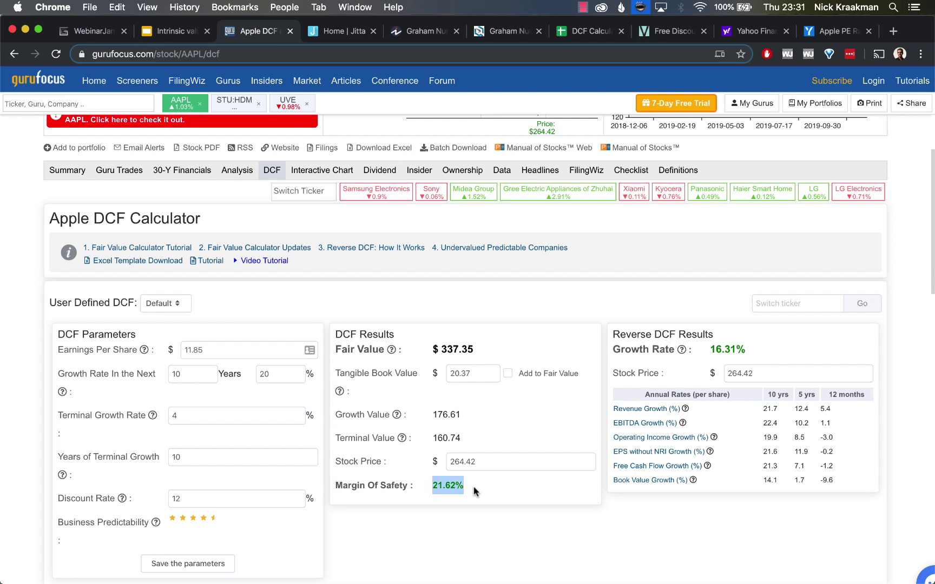
pyautogui.click(474, 492)
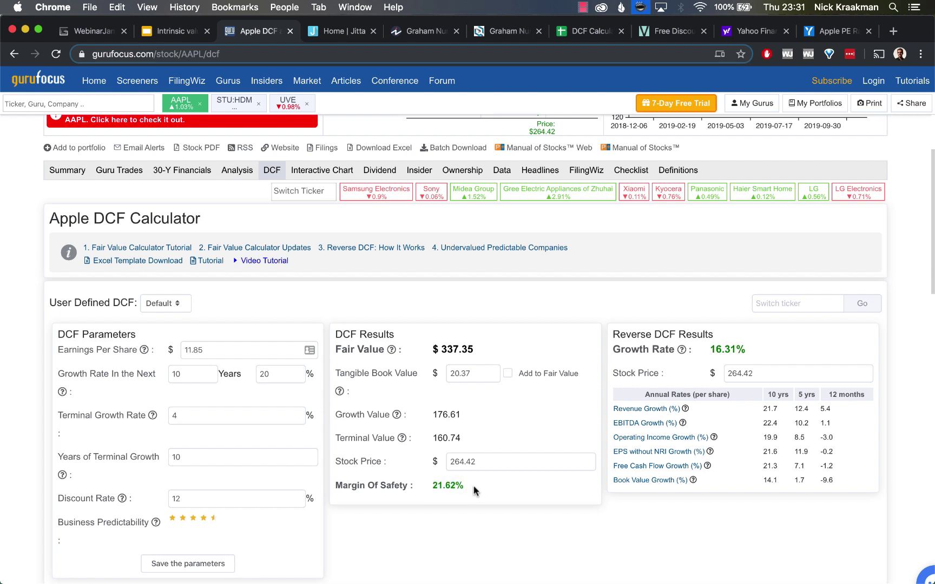
pyautogui.doubleClick(285, 375)
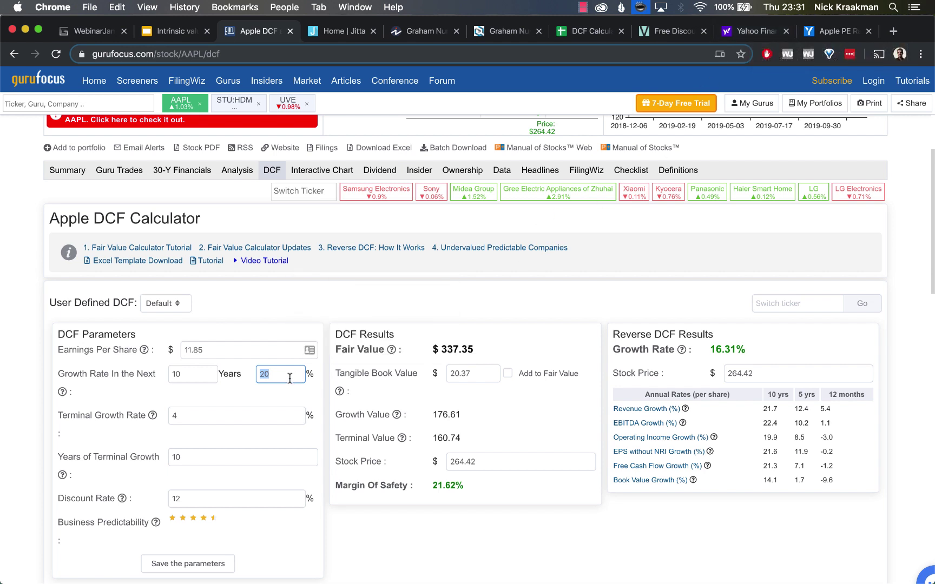
pyautogui.click(754, 34)
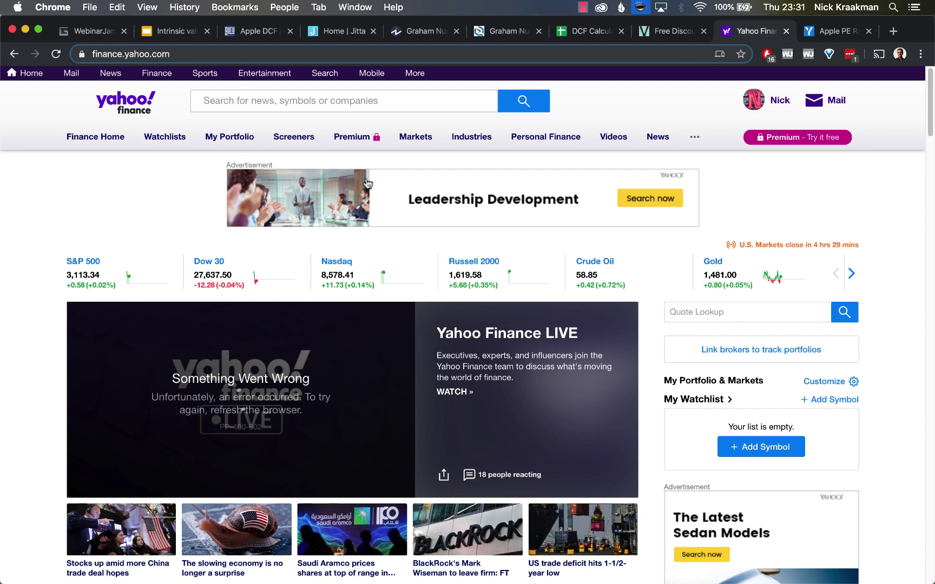
# Search Yahoo Finance for aapl and open Apple's quote and analysis pages
pyautogui.click(332, 100)
pyautogui.write('aapl')
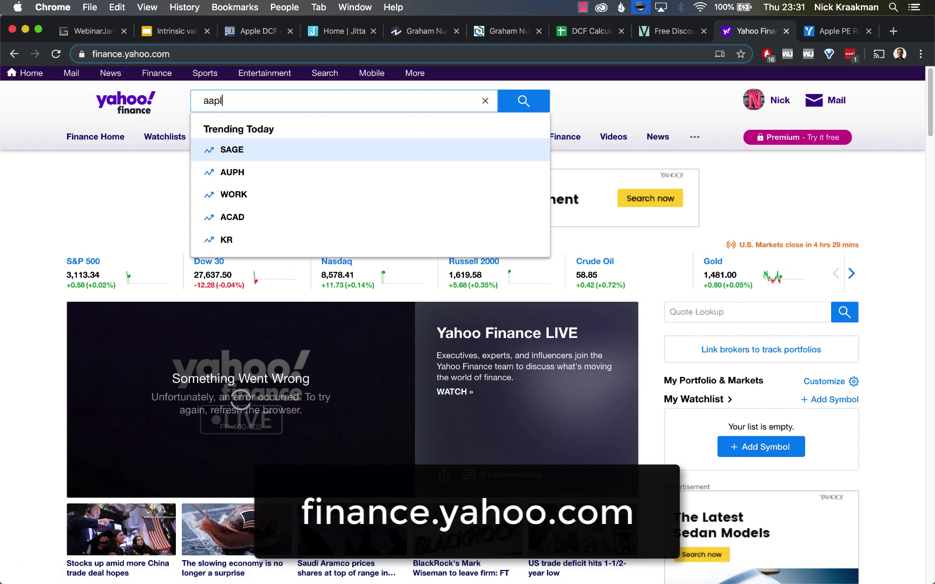
pyautogui.click(295, 169)
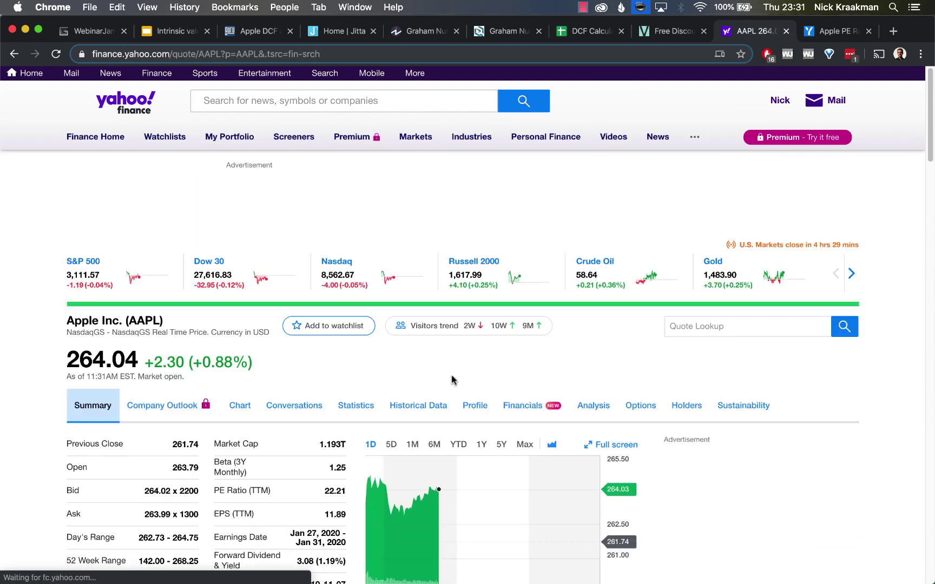
pyautogui.click(362, 411)
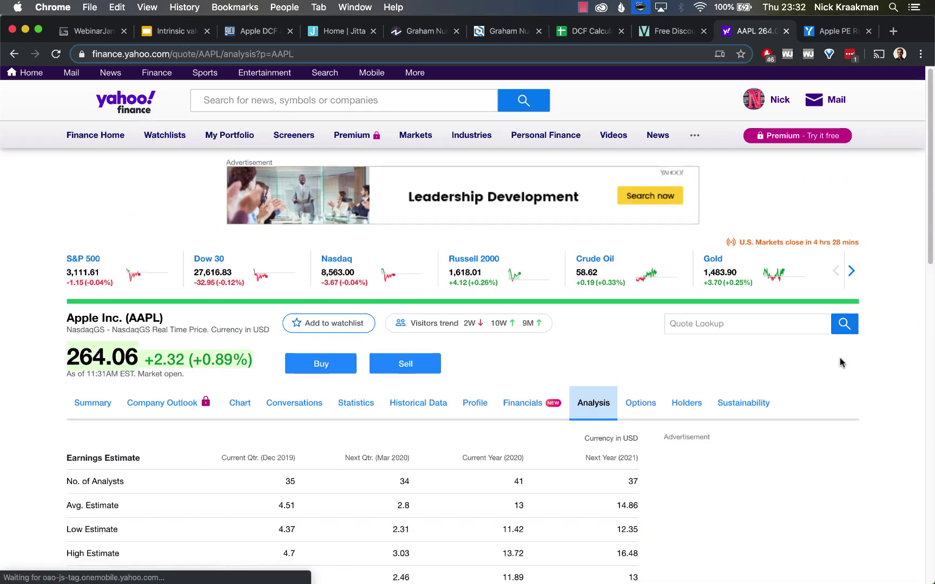
# Locate the Next 5 Years growth estimate of 9.86% per annum
pyautogui.scroll(-4, 606, 335)
pyautogui.scroll(-10, 606, 335)
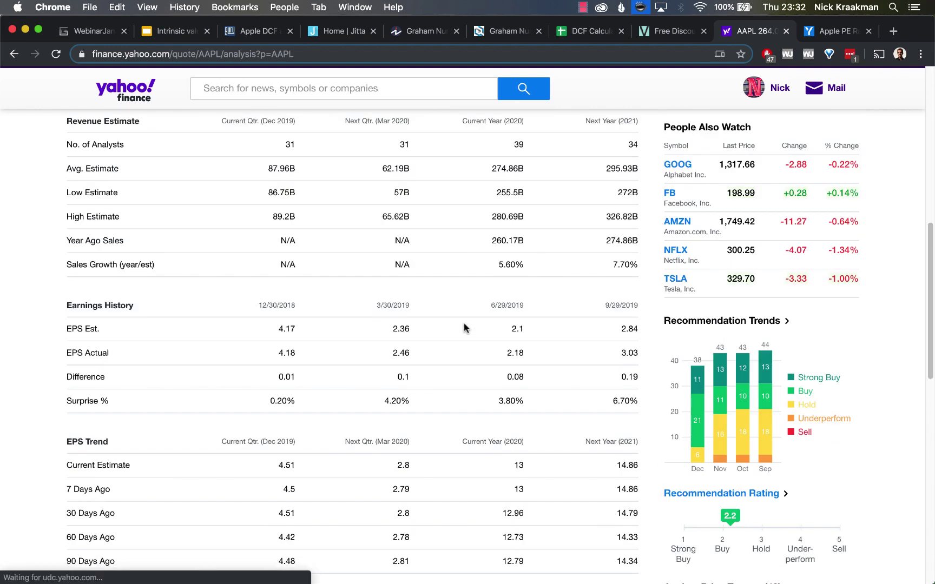
pyautogui.scroll(-3, 465, 328)
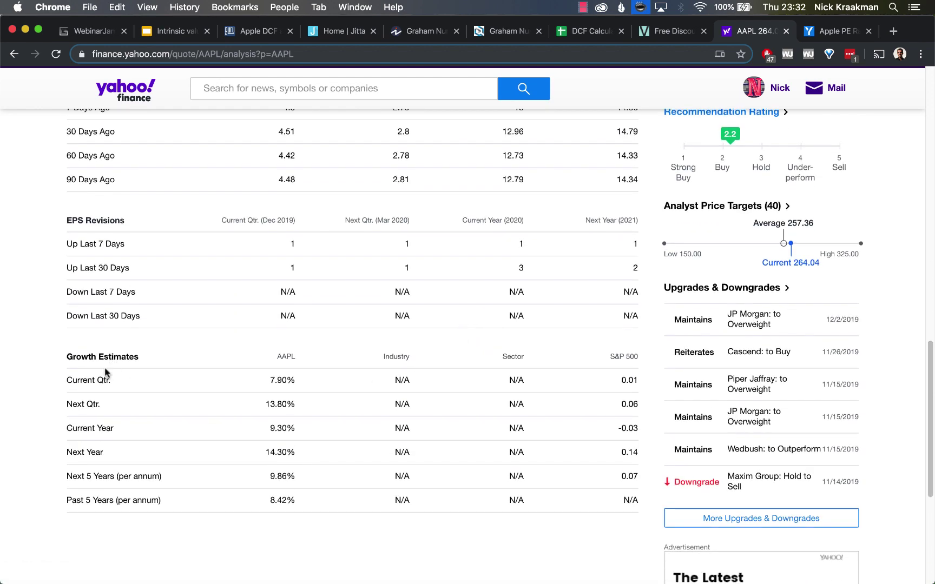
pyautogui.moveTo(71, 478); pyautogui.dragTo(156, 477)
pyautogui.click(180, 484)
pyautogui.moveTo(269, 477); pyautogui.dragTo(287, 477)
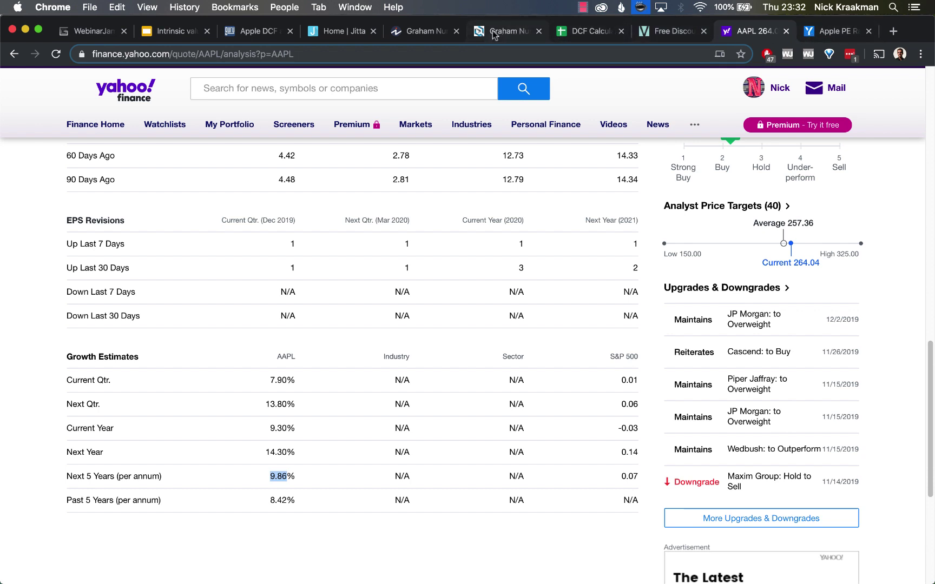
pyautogui.click(272, 475)
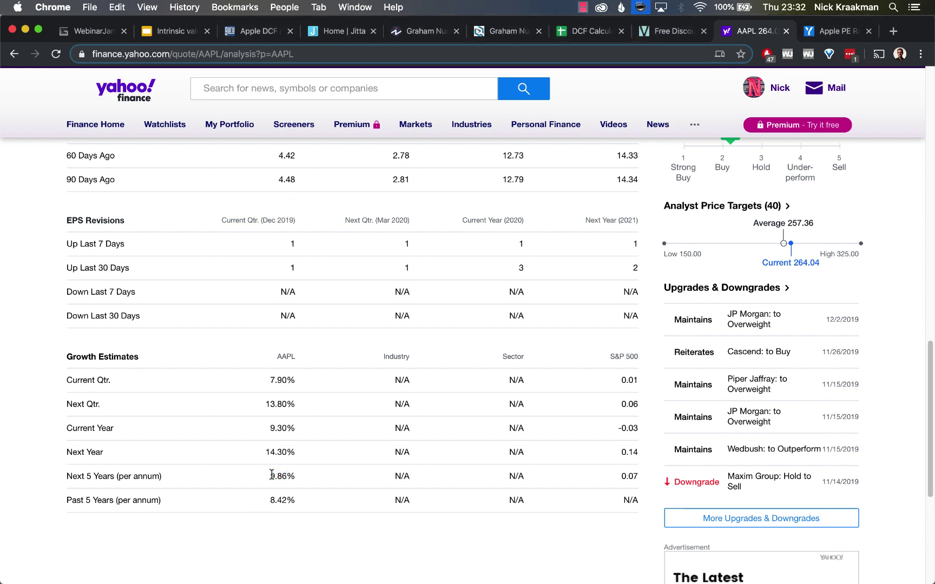
# Enter a 9% growth rate in Apple's DCF, dropping the fair value to $163.83
pyautogui.click(265, 38)
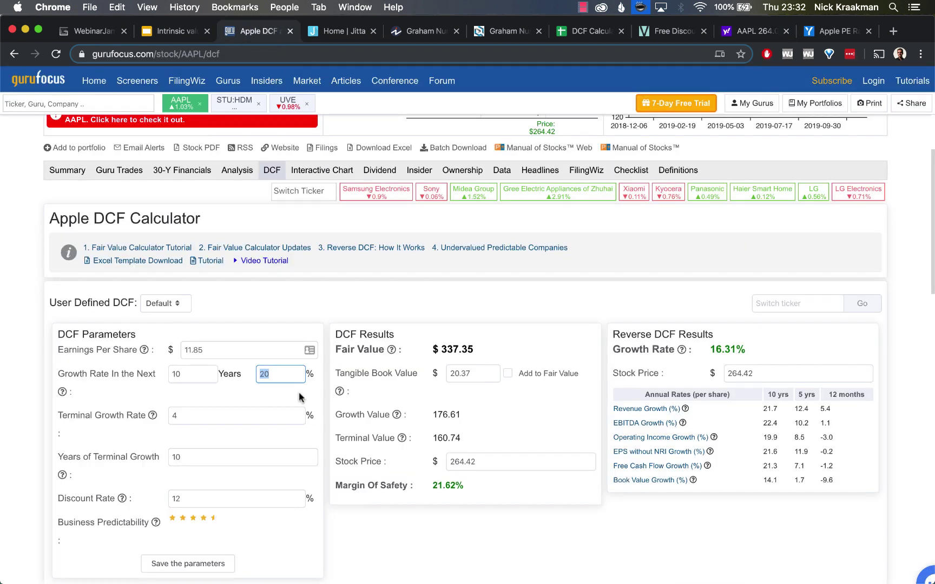
pyautogui.write('9')
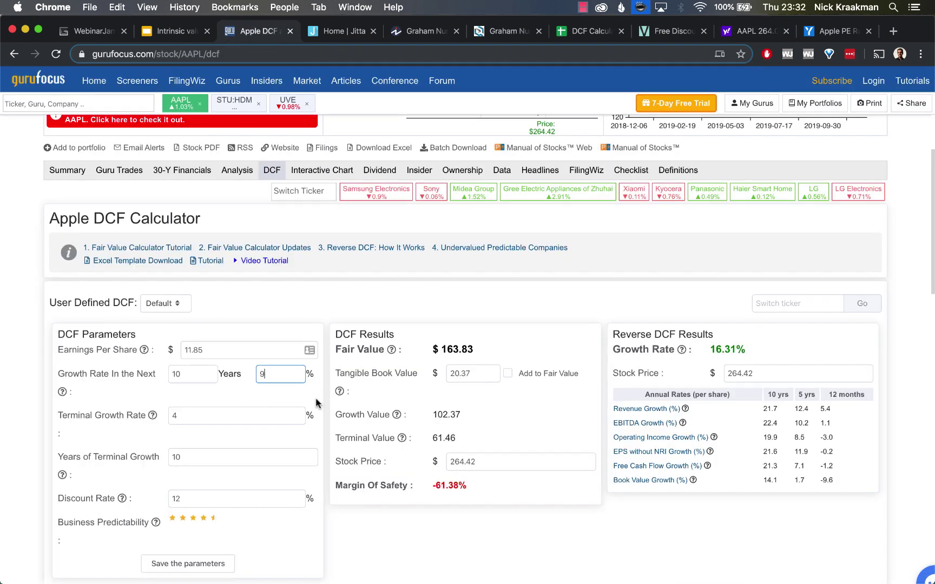
pyautogui.click(306, 392)
pyautogui.moveTo(432, 349); pyautogui.dragTo(518, 355)
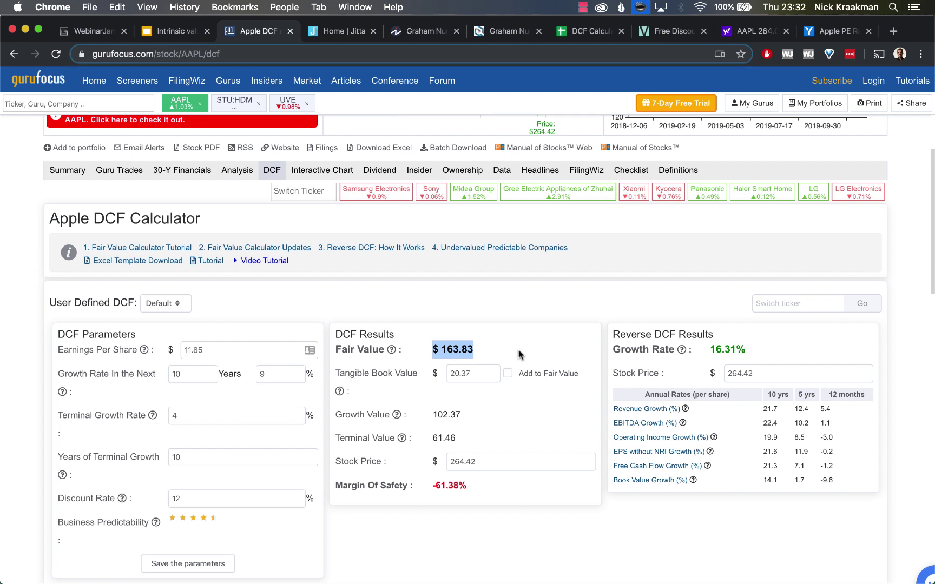
pyautogui.click(478, 350)
# Compare the $163.83 fair value with the $264.42 price and -61.38% margin of safety
pyautogui.moveTo(476, 350); pyautogui.dragTo(434, 346)
pyautogui.scroll(4, 458, 320)
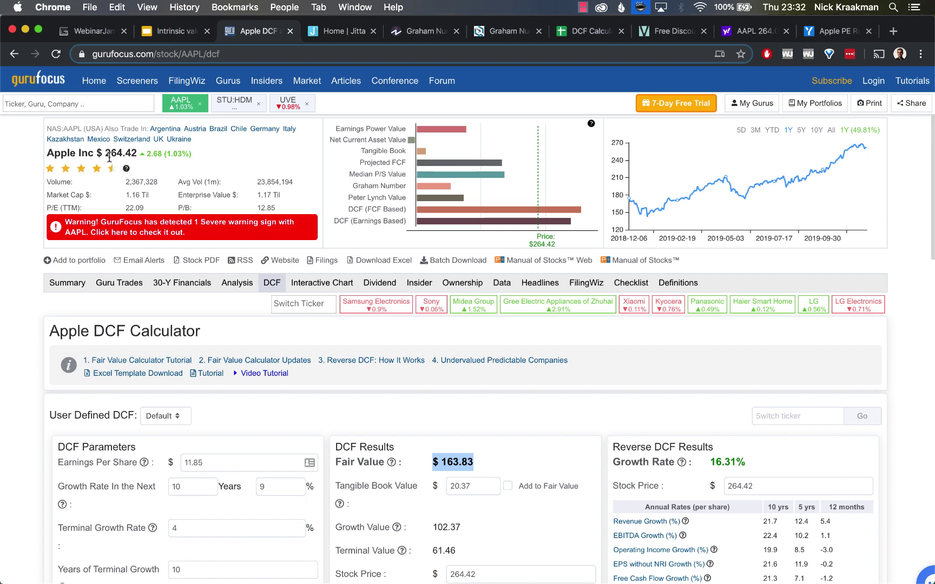
pyautogui.moveTo(96, 153); pyautogui.dragTo(136, 154)
pyautogui.scroll(-7, 511, 413)
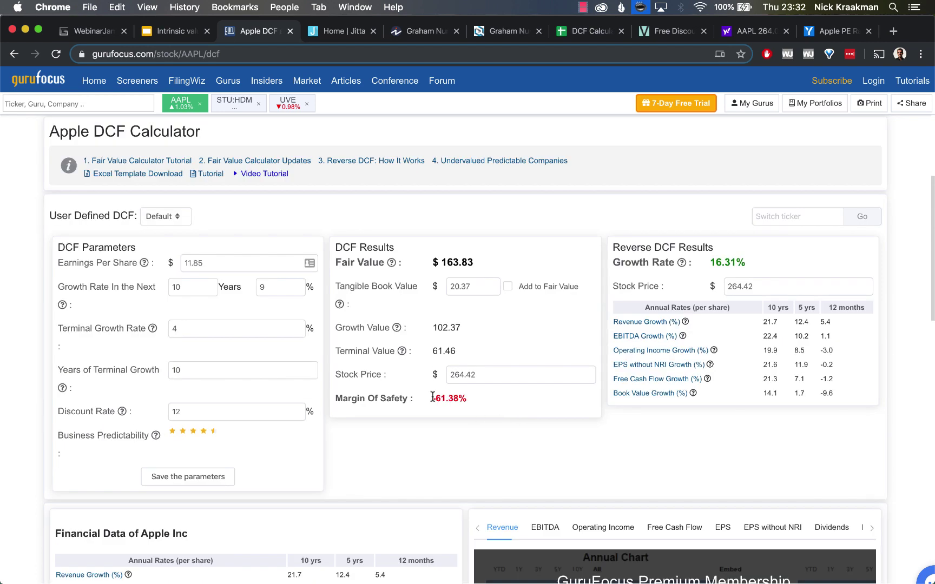
pyautogui.moveTo(432, 399); pyautogui.dragTo(467, 399)
pyautogui.click(480, 401)
pyautogui.doubleClick(276, 287)
pyautogui.click(339, 304)
pyautogui.scroll(1, 532, 440)
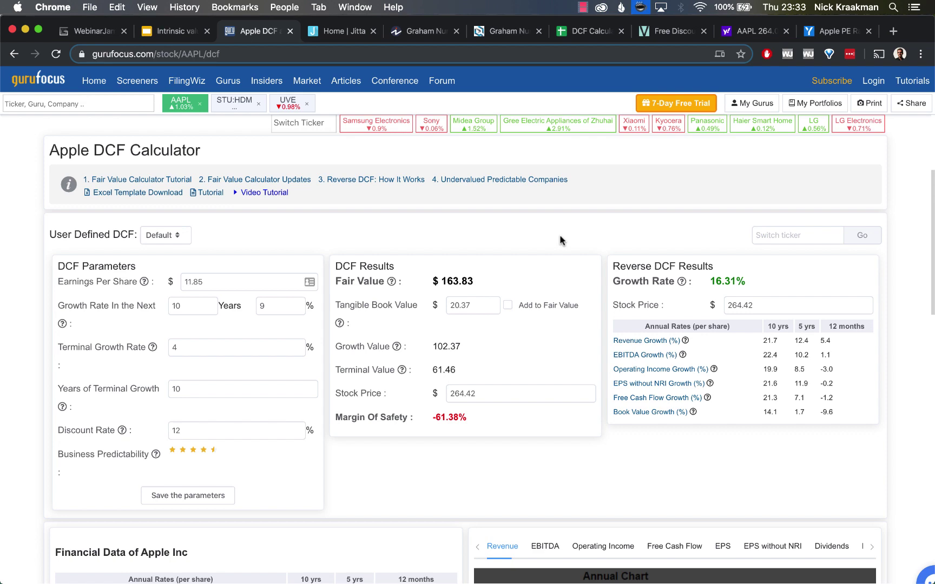
# Switch to Jitta and search for aapl
pyautogui.click(339, 34)
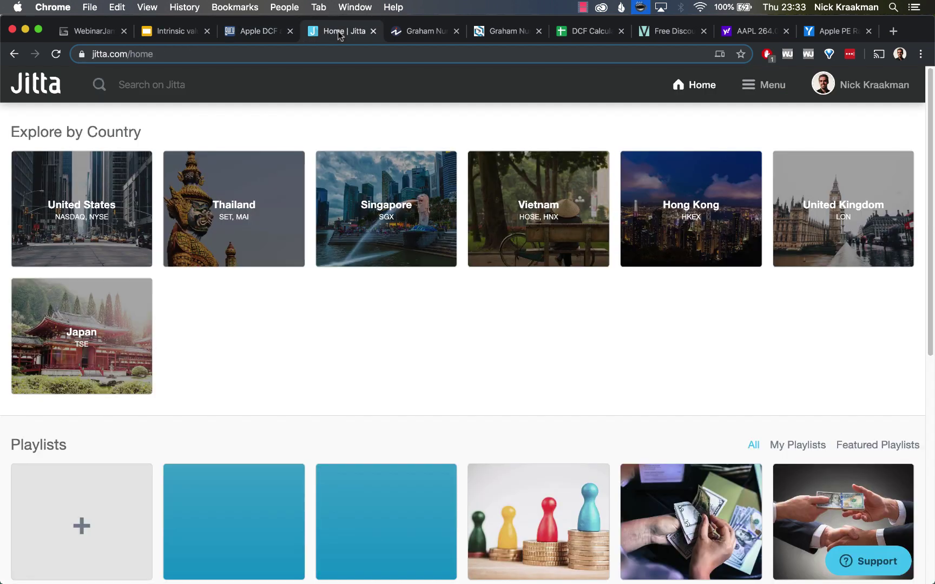
pyautogui.click(161, 85)
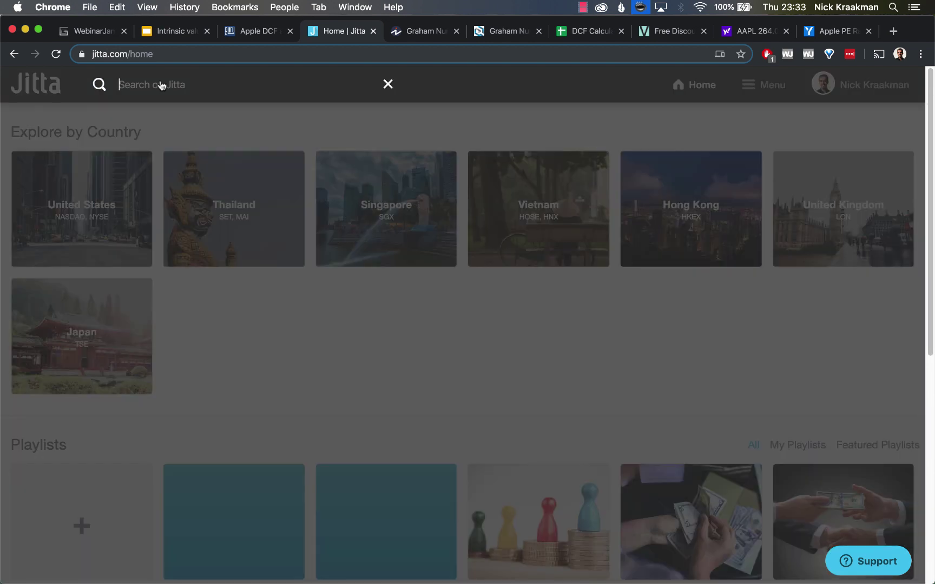
pyautogui.write('aapl')
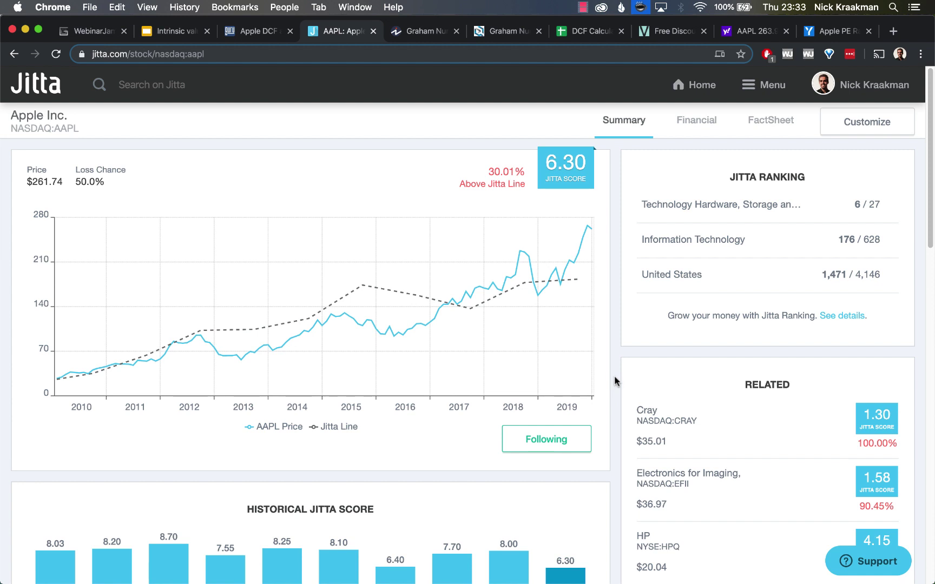
pyautogui.moveTo(238, 244)
pyautogui.moveTo(560, 292)
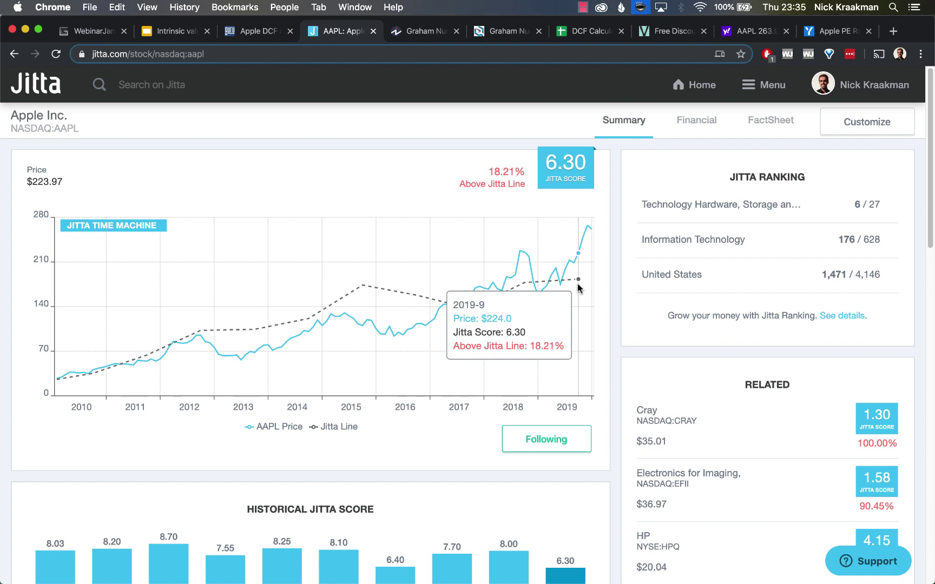
# Use Google's calculator to compute 224 × (1 − 0.18) = 183.68, then return to the DCF tab
pyautogui.click(894, 31)
pyautogui.write('cal')
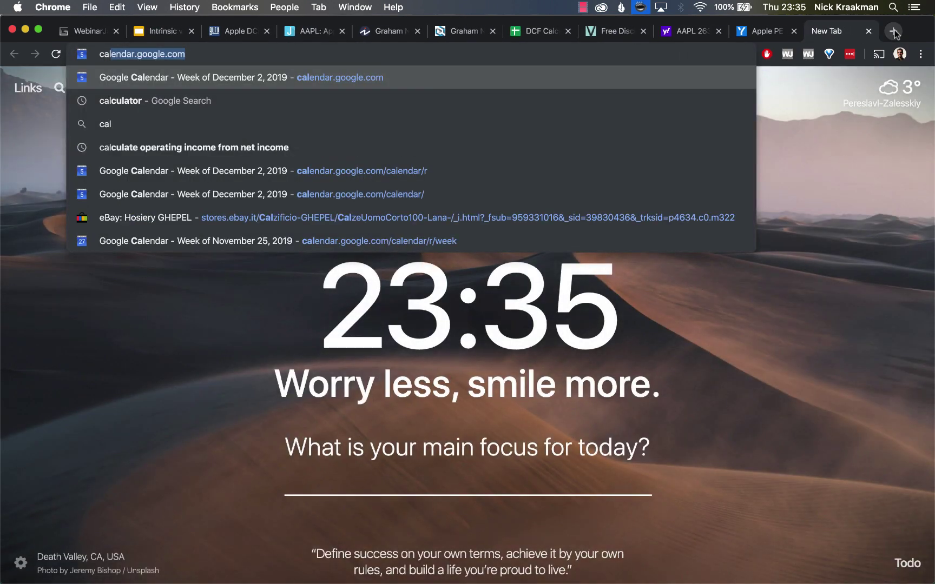
pyautogui.write('culator')
pyautogui.press('Return')
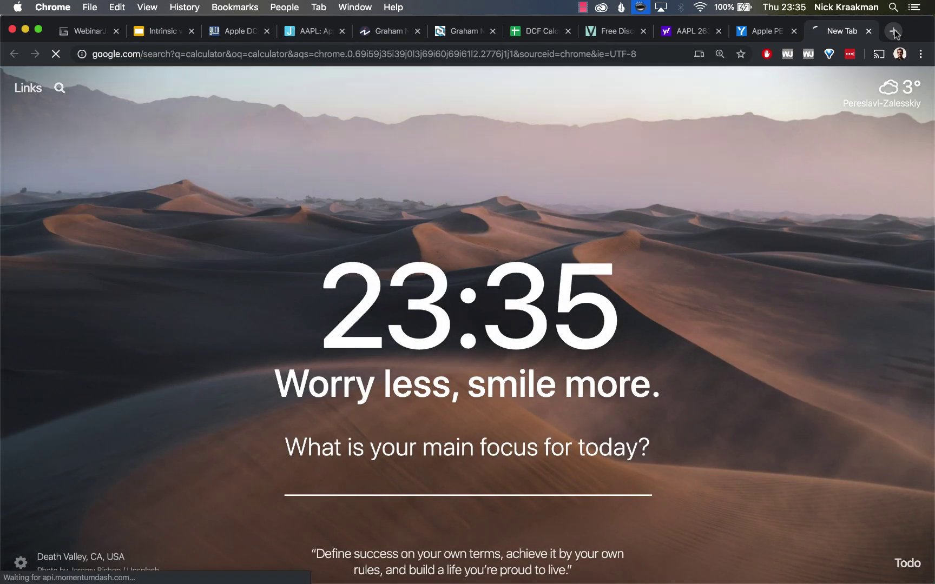
pyautogui.write('224')
pyautogui.write('*')
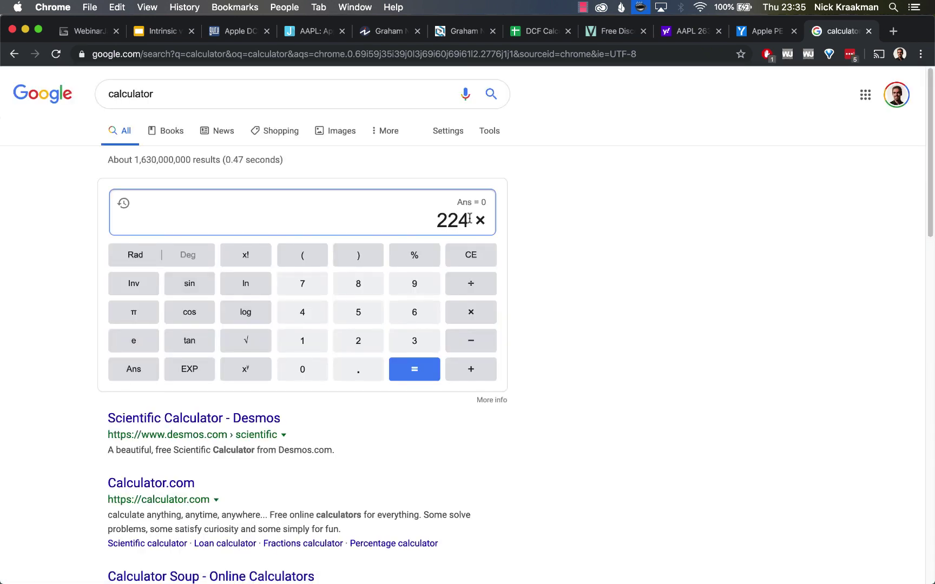
pyautogui.write('(1-18')
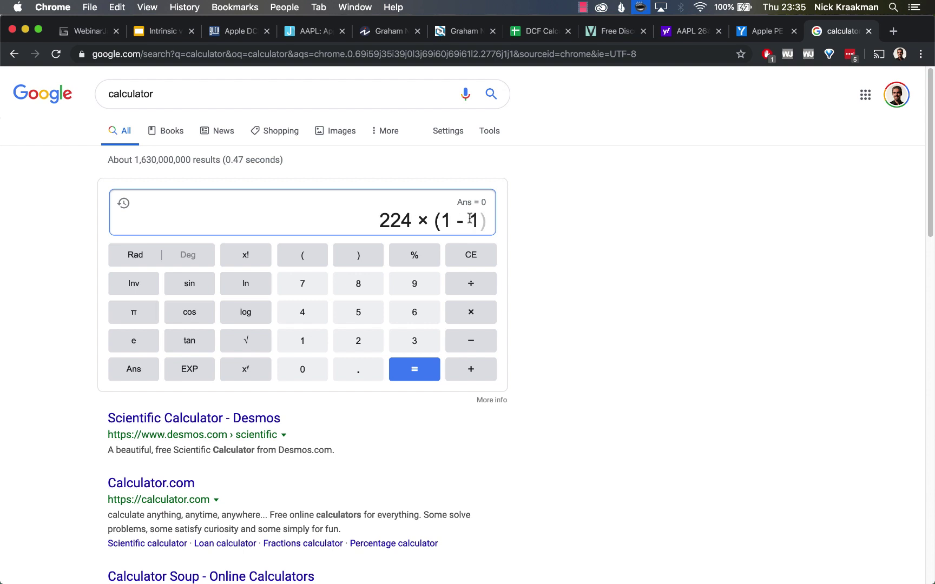
pyautogui.press('BackSpace')
pyautogui.press('BackSpace')
pyautogui.press('BackSpace')
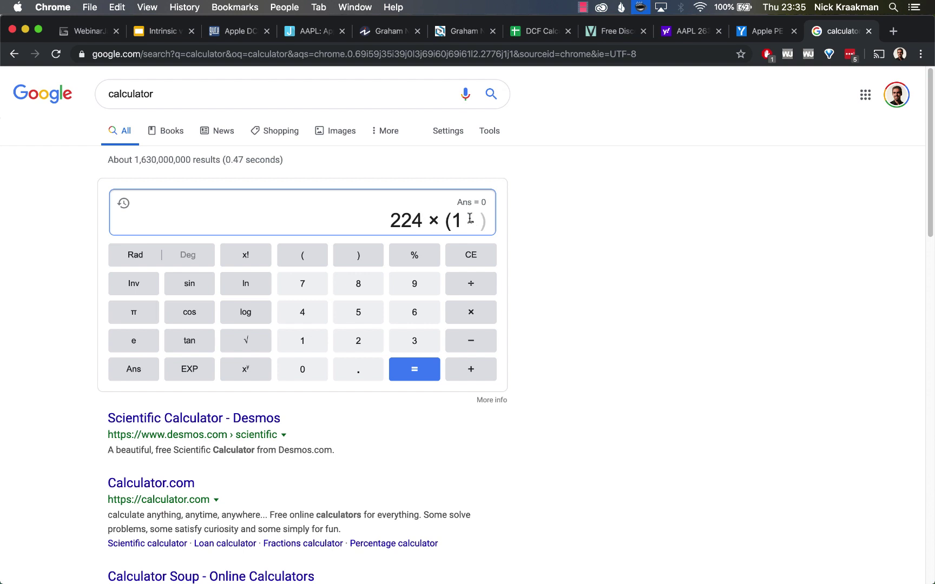
pyautogui.write('-0.18)')
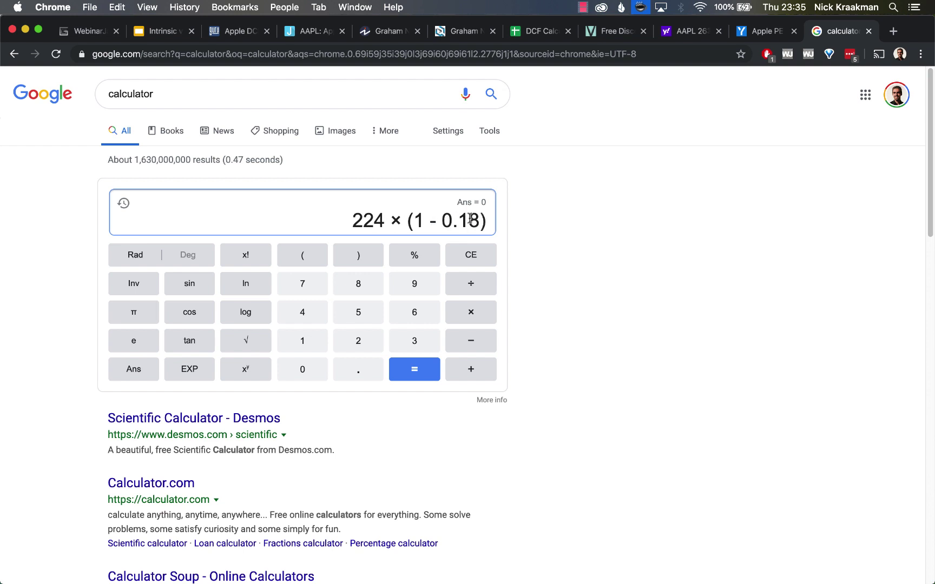
pyautogui.press('Return')
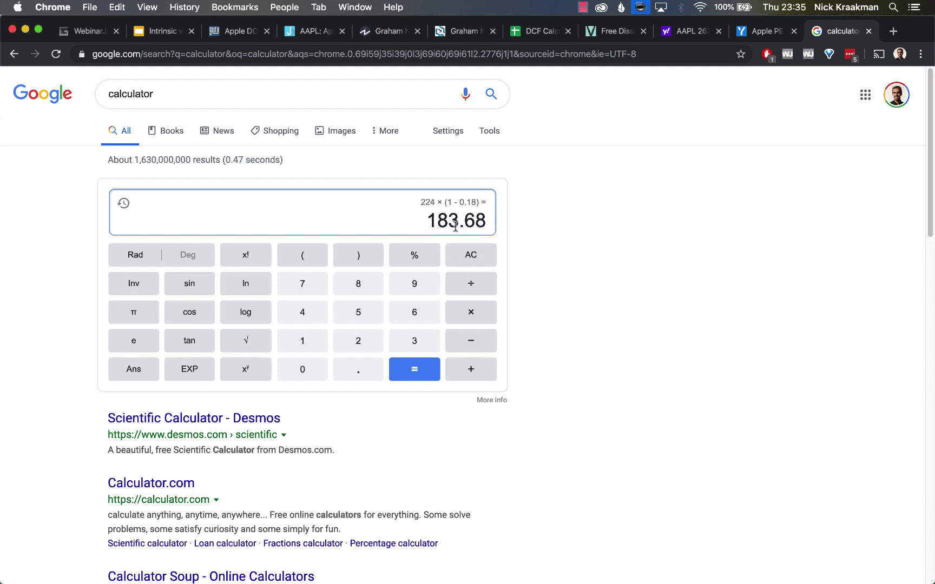
pyautogui.moveTo(428, 219); pyautogui.dragTo(486, 220)
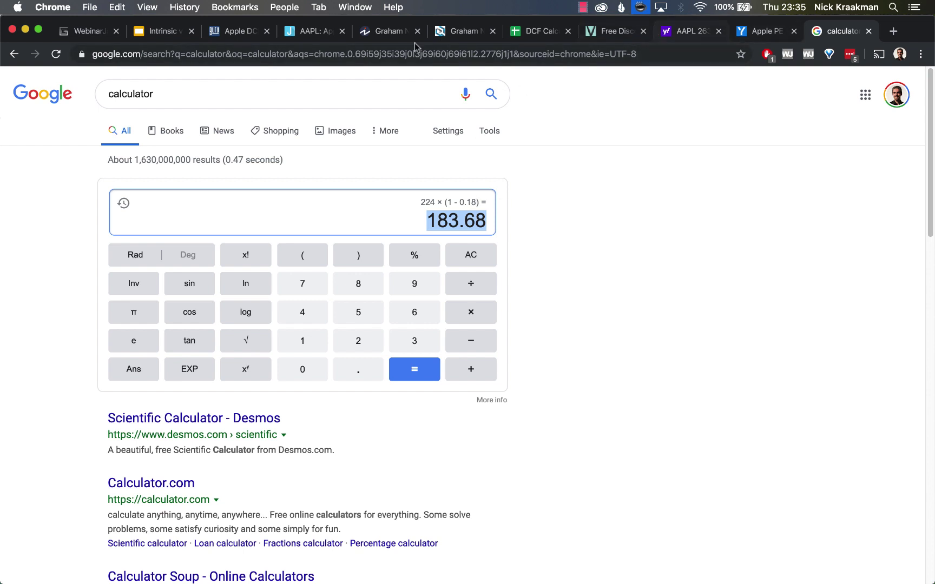
pyautogui.click(240, 31)
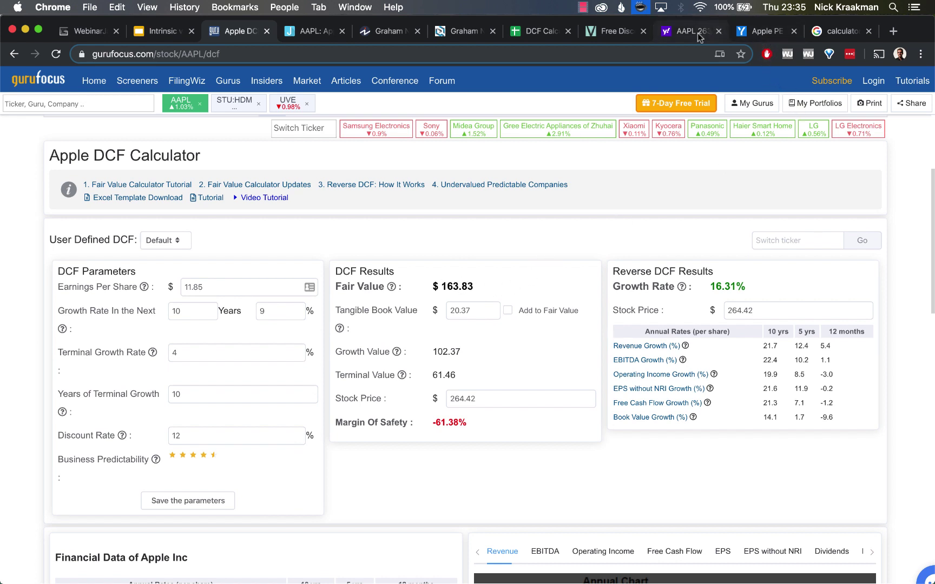
pyautogui.click(327, 33)
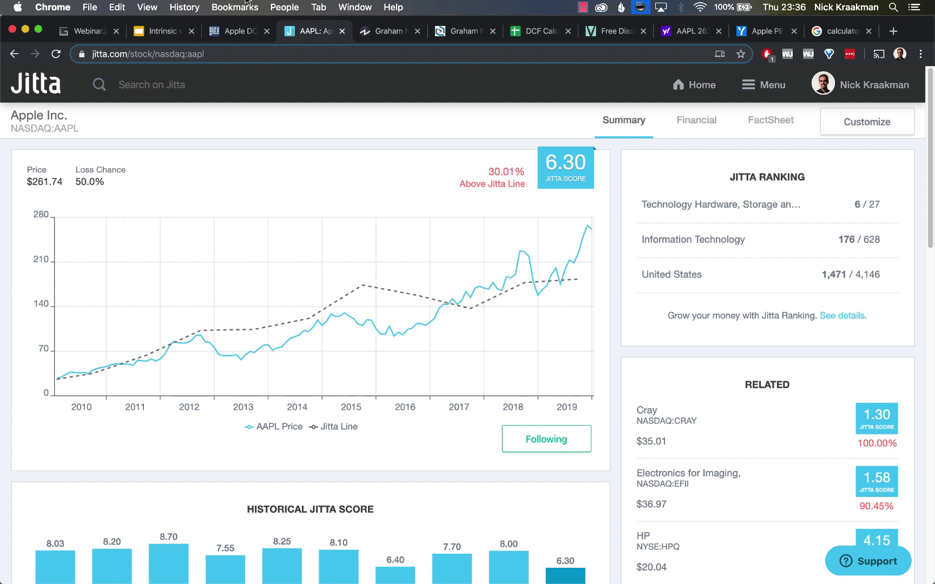
pyautogui.click(250, 31)
pyautogui.doubleClick(273, 311)
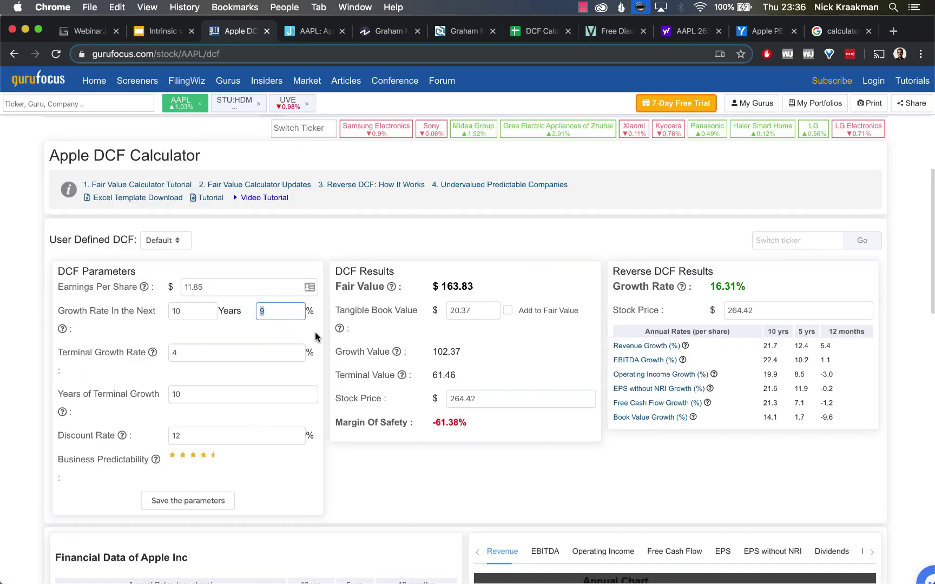
pyautogui.write('20')
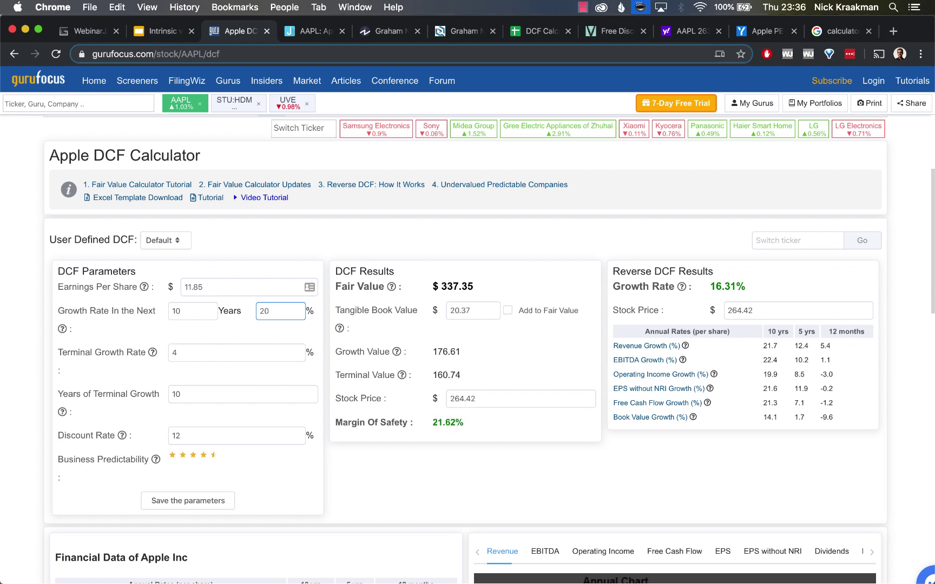
pyautogui.moveTo(476, 291); pyautogui.dragTo(436, 291)
pyautogui.doubleClick(274, 316)
pyautogui.write('9')
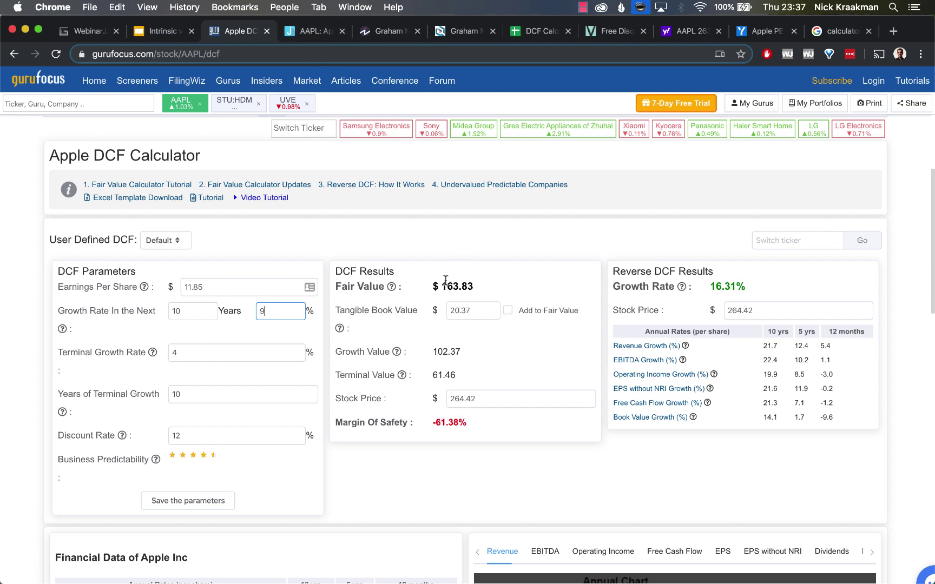
# Note the 163.83 fair value, check the Jitta AAPL page, then open Investopedia's Graham Number article
pyautogui.moveTo(441, 286); pyautogui.dragTo(471, 287)
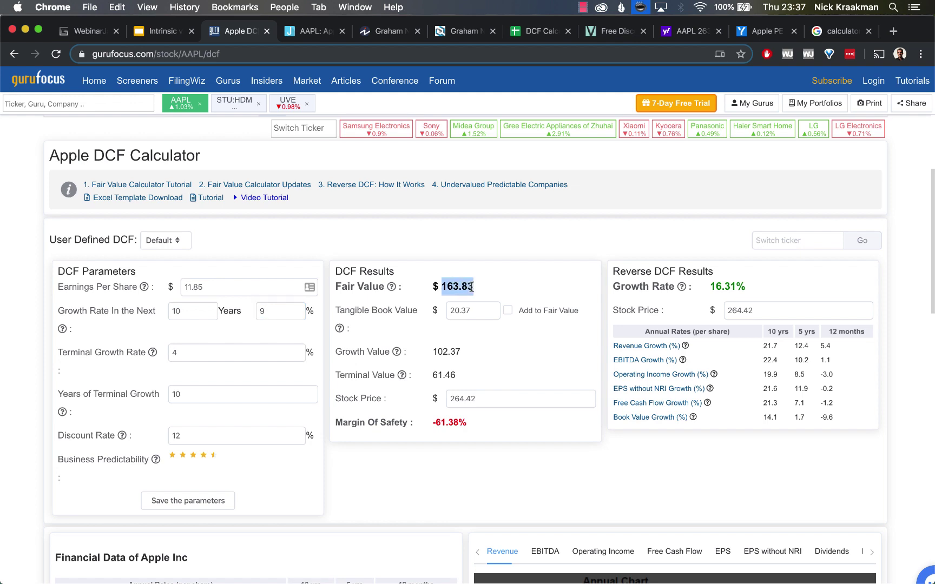
pyautogui.click(315, 31)
pyautogui.moveTo(572, 281)
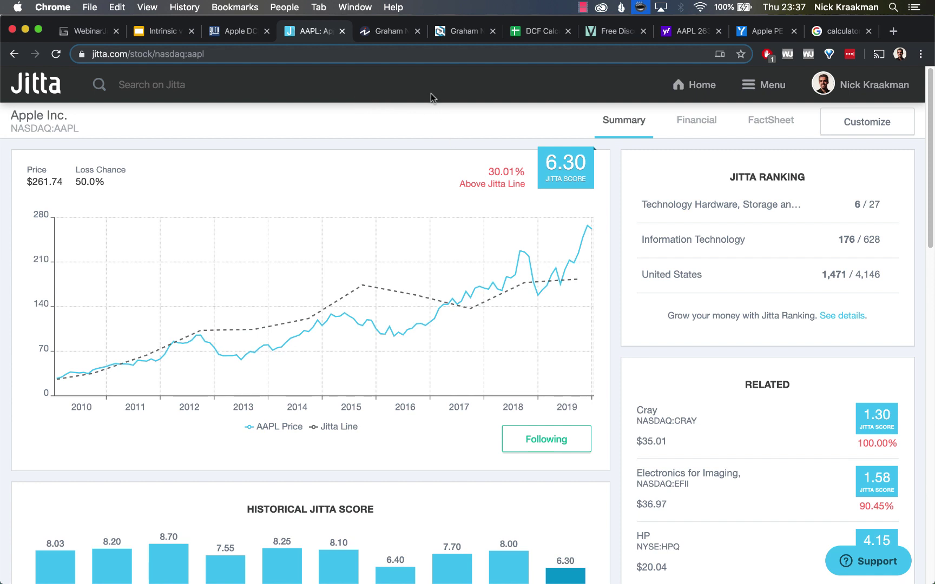
pyautogui.click(387, 37)
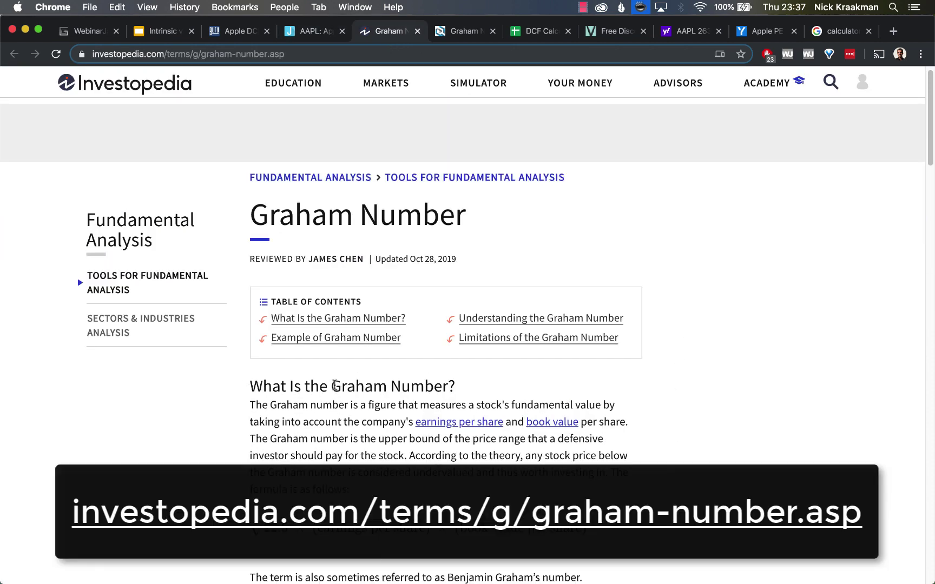
# Read the Graham Number article, highlighting its 15 P/E and 1.5 price-to-book limits
pyautogui.moveTo(331, 387); pyautogui.dragTo(449, 388)
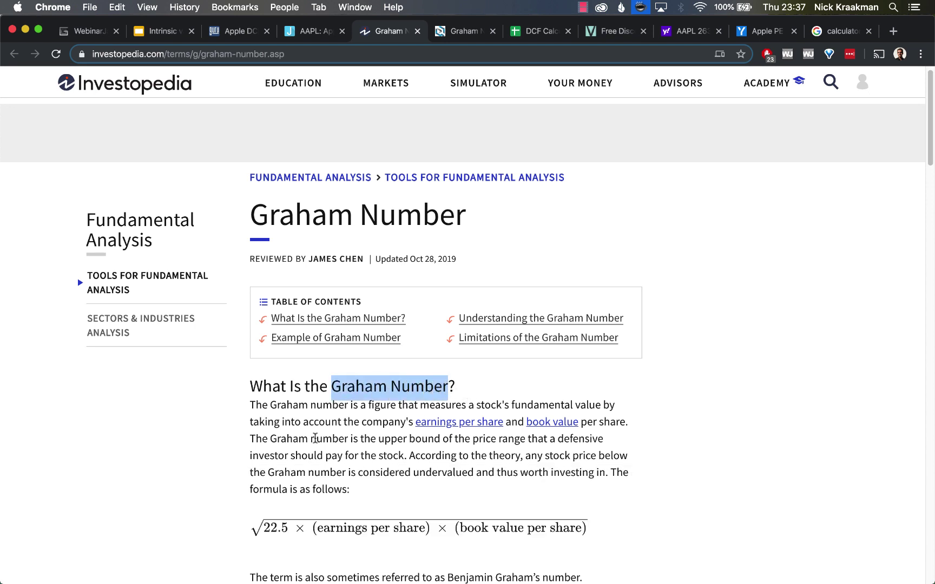
pyautogui.click(297, 423)
pyautogui.scroll(-1, 316, 465)
pyautogui.scroll(-4, 317, 465)
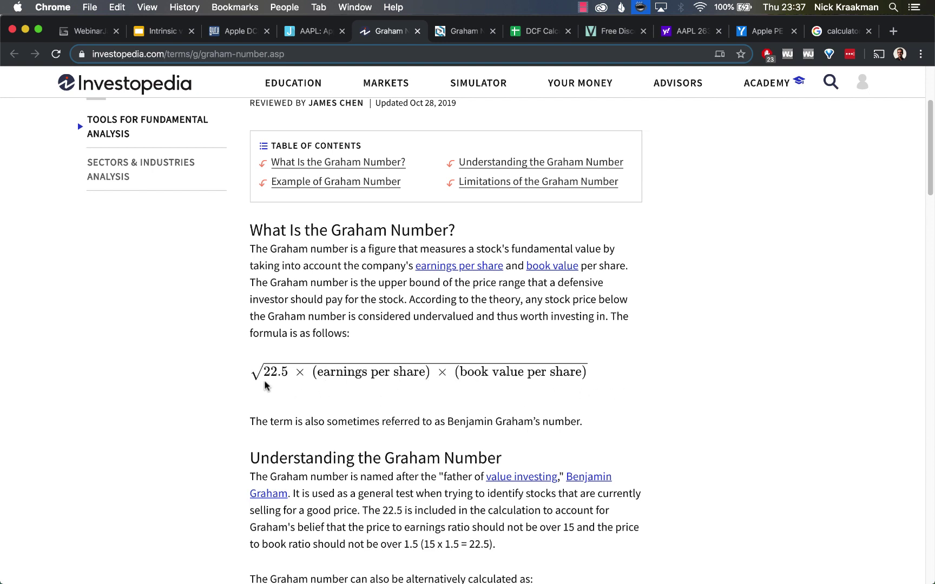
pyautogui.scroll(-3, 304, 386)
pyautogui.scroll(-1, 374, 401)
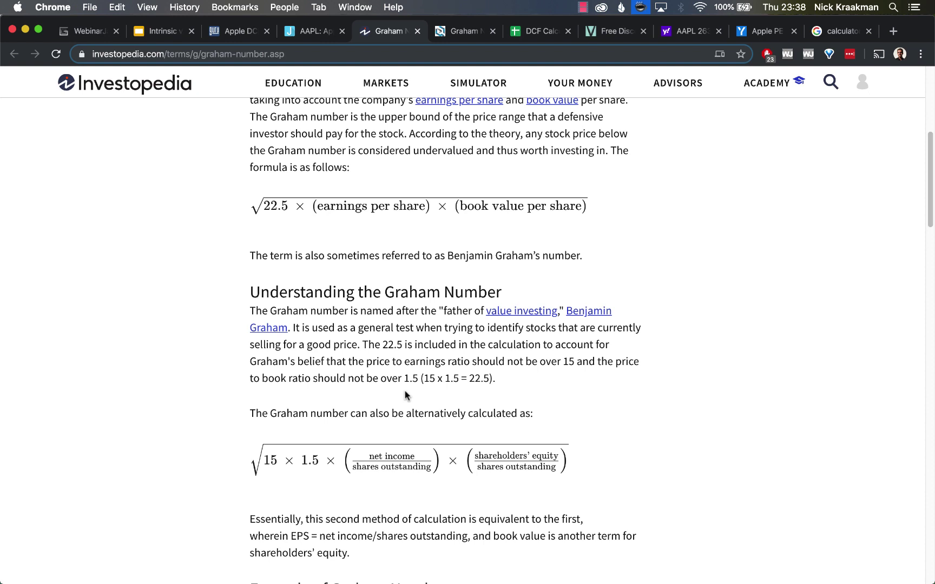
pyautogui.doubleClick(565, 361)
pyautogui.moveTo(403, 378); pyautogui.dragTo(489, 379)
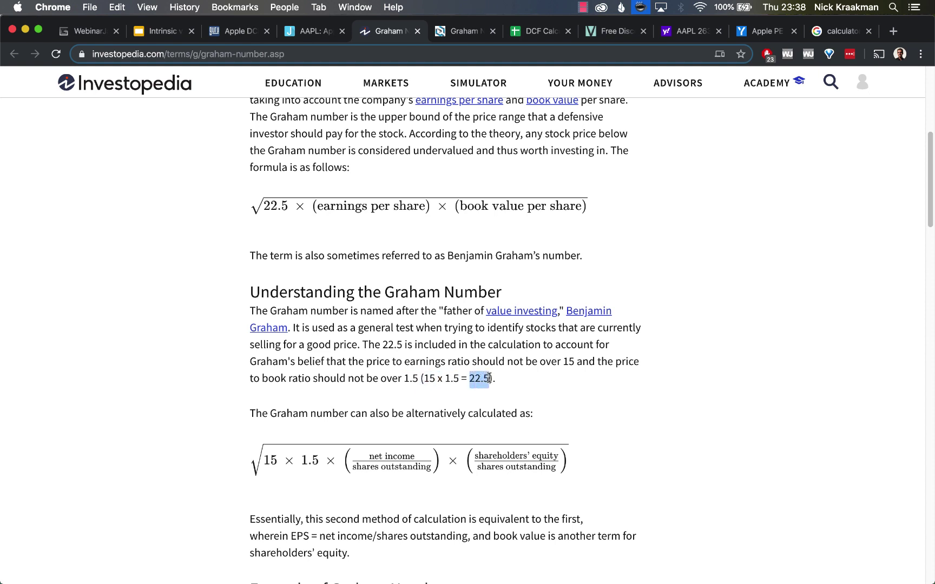
pyautogui.click(271, 217)
pyautogui.scroll(1, 528, 213)
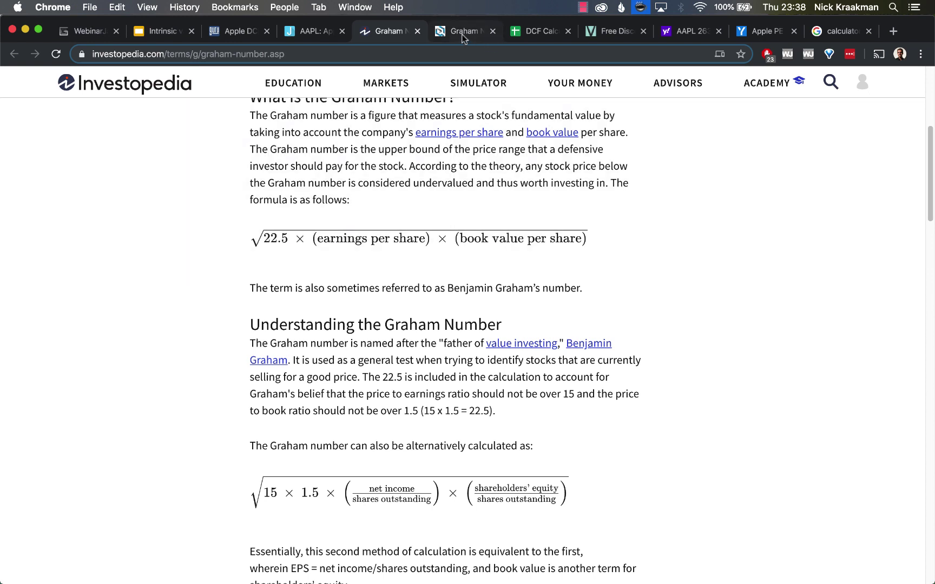
pyautogui.click(462, 34)
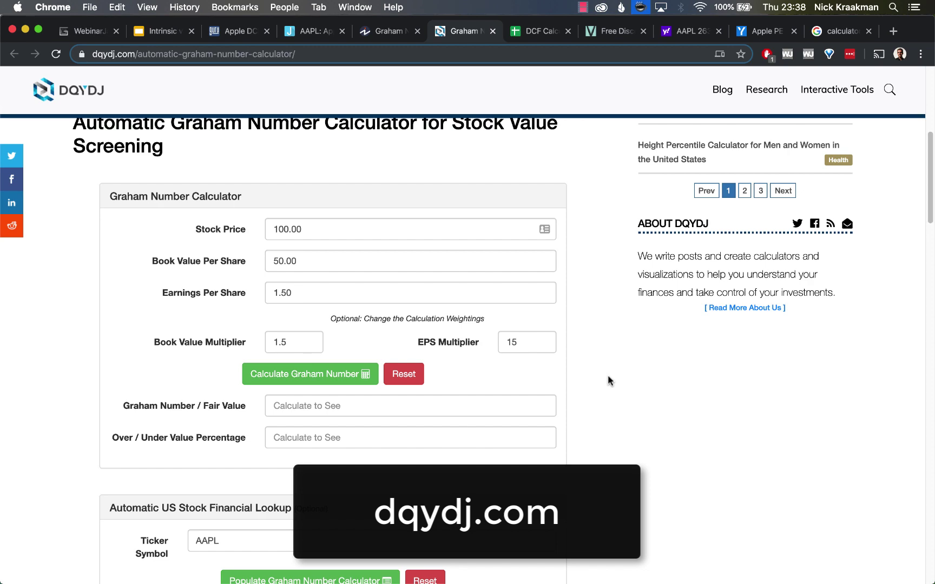
# Run the DQYDJ Graham calculator on its default inputs and read the note about last annual report data
pyautogui.scroll(2, 608, 373)
pyautogui.scroll(5, 607, 373)
pyautogui.scroll(-5, 607, 372)
pyautogui.scroll(-2, 608, 373)
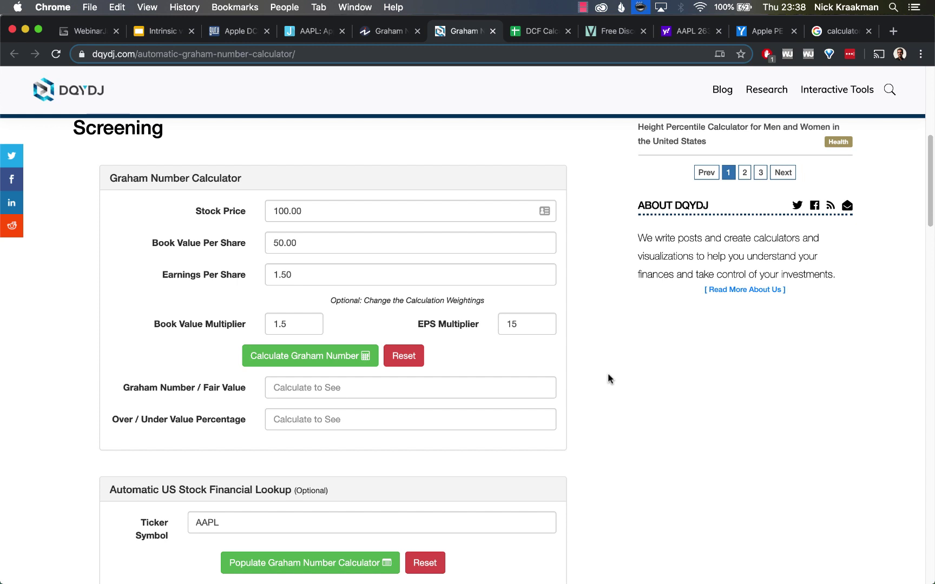
pyautogui.scroll(-1, 593, 365)
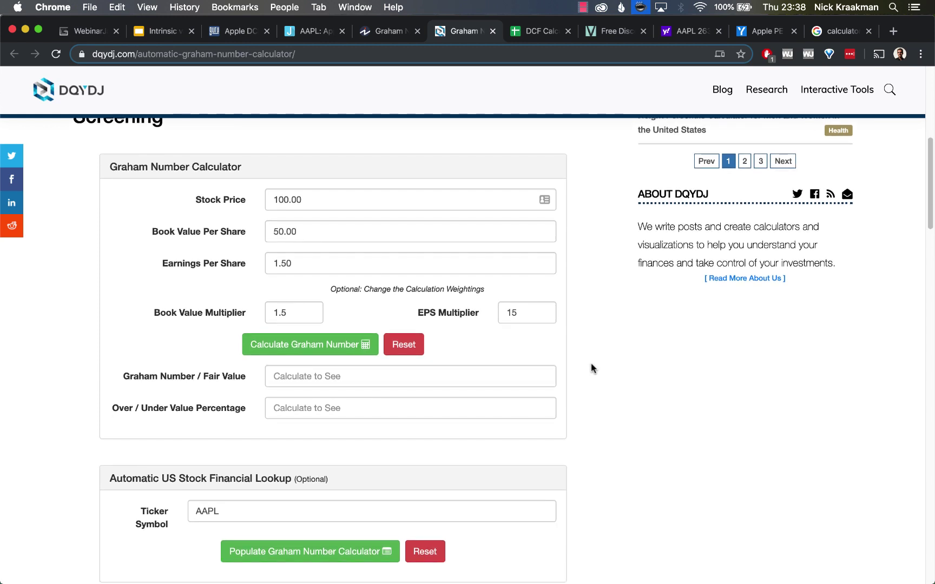
pyautogui.scroll(-1, 592, 368)
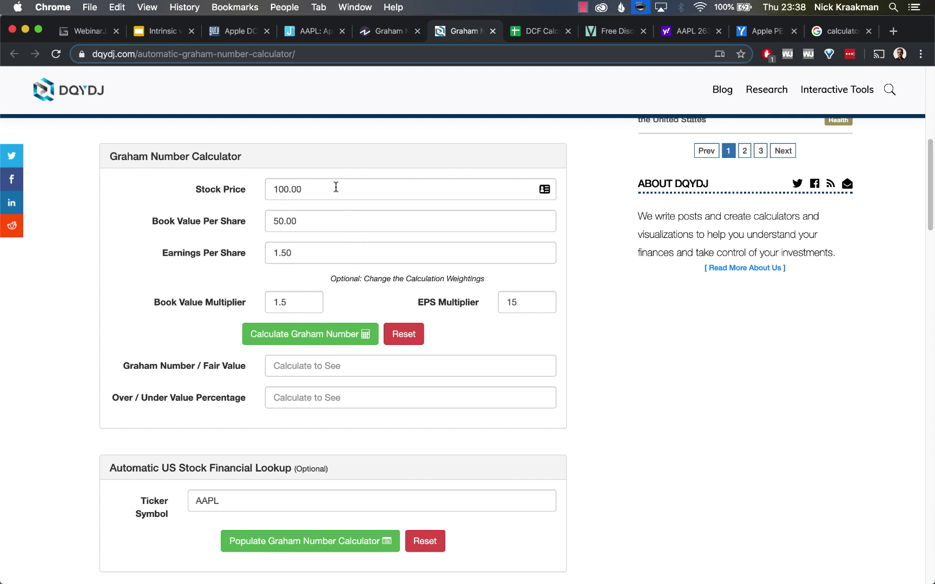
pyautogui.click(328, 246)
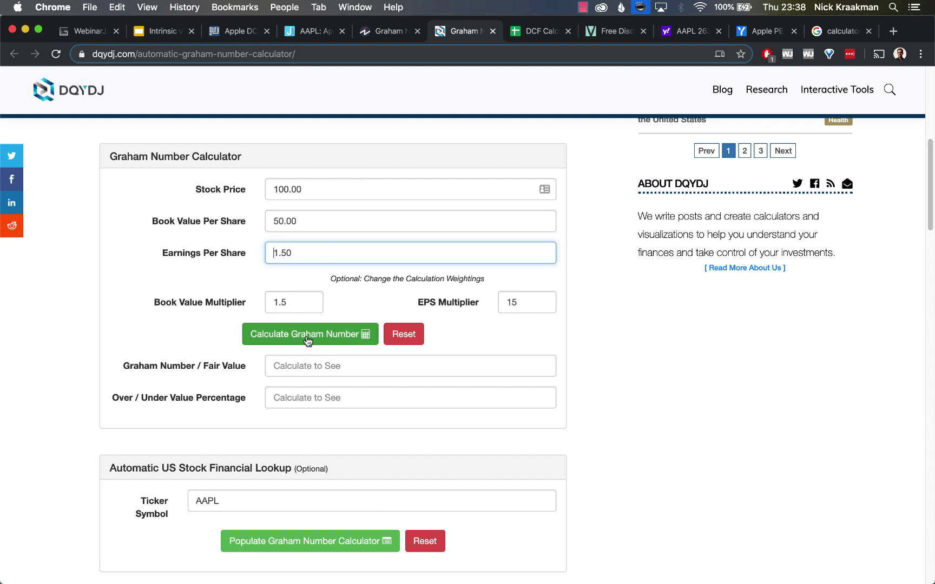
pyautogui.click(308, 340)
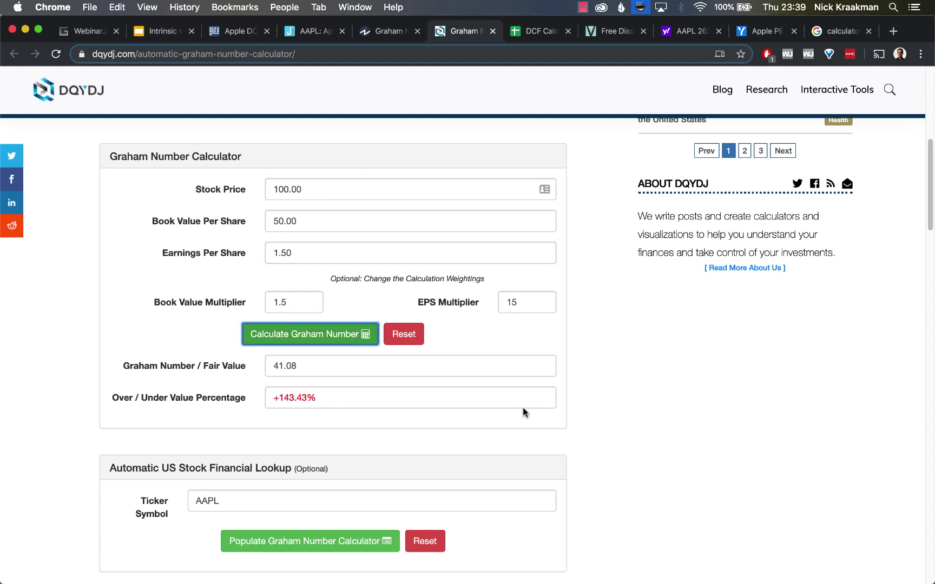
pyautogui.scroll(-2, 523, 411)
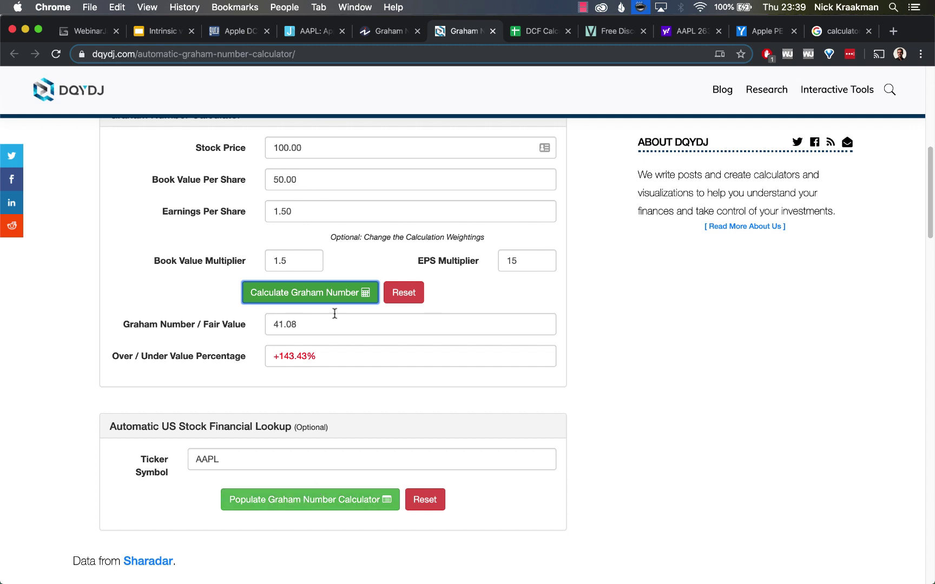
pyautogui.scroll(-5, 538, 434)
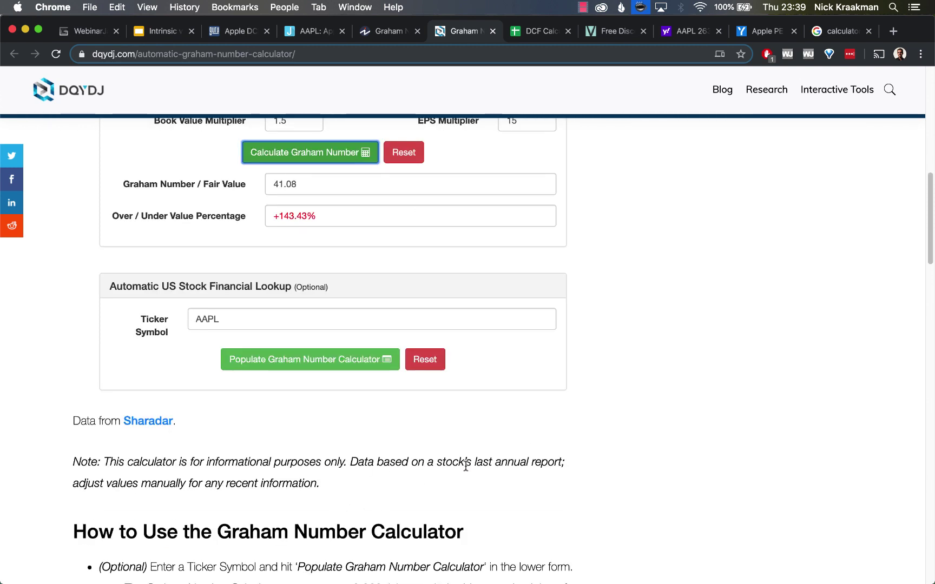
pyautogui.click(471, 461)
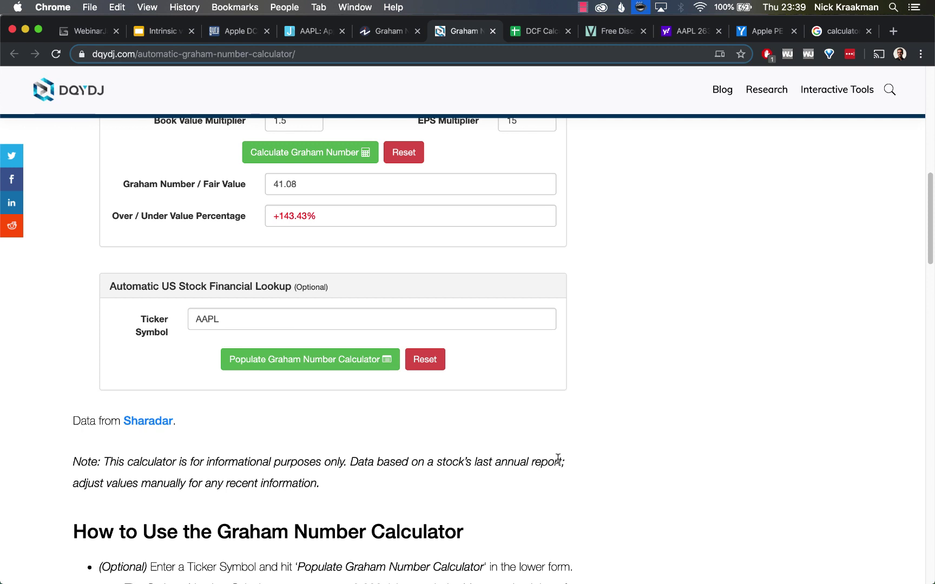
pyautogui.moveTo(562, 461); pyautogui.dragTo(471, 461)
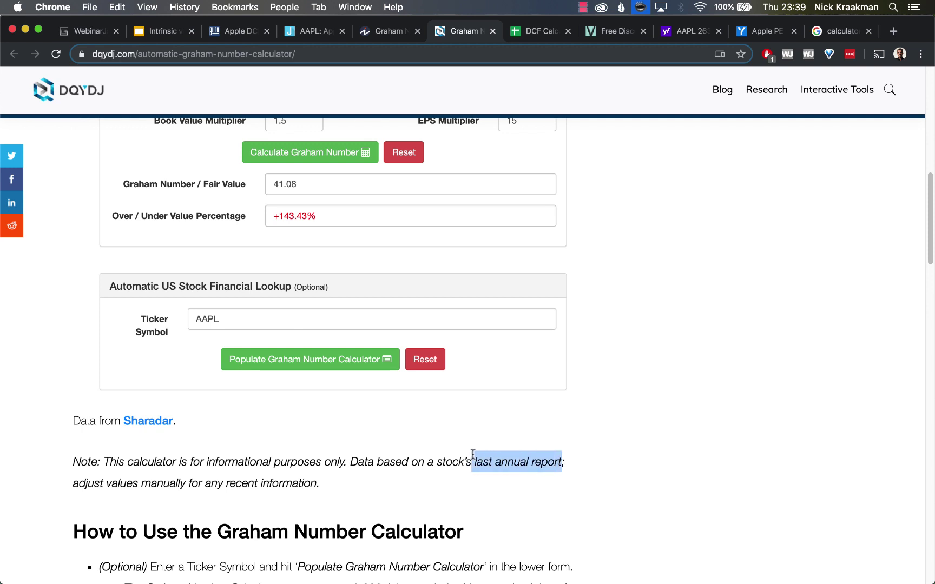
# Auto-fill the calculator with AAPL's financial data and recalculate, giving a Graham Number of 73.20
pyautogui.click(313, 365)
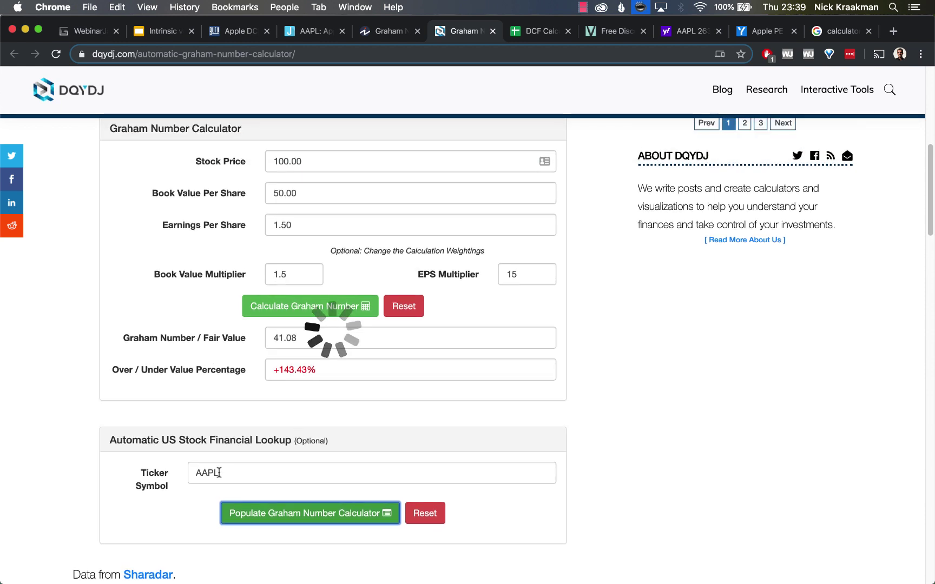
pyautogui.click(308, 306)
pyautogui.doubleClick(294, 344)
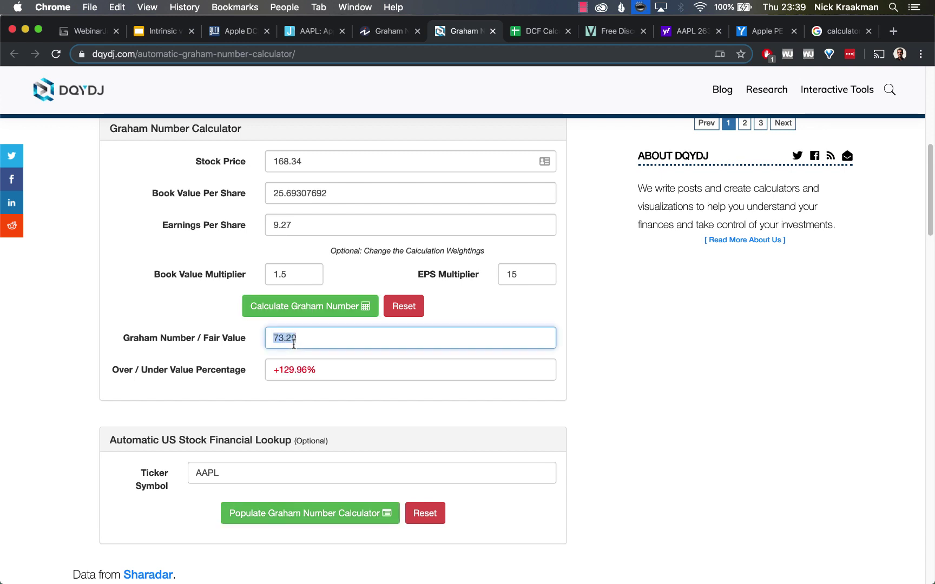
pyautogui.click(663, 372)
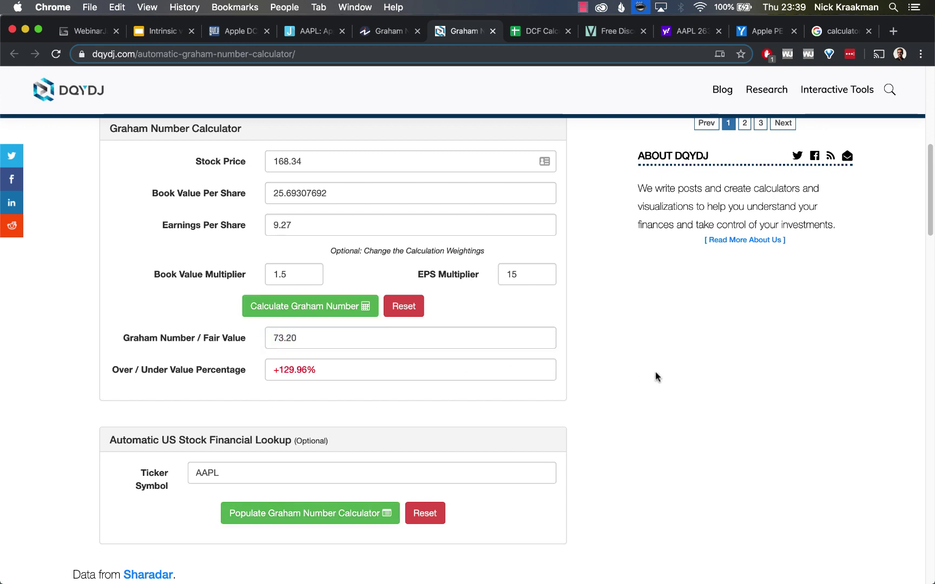
pyautogui.scroll(1, 651, 389)
pyautogui.scroll(2, 647, 390)
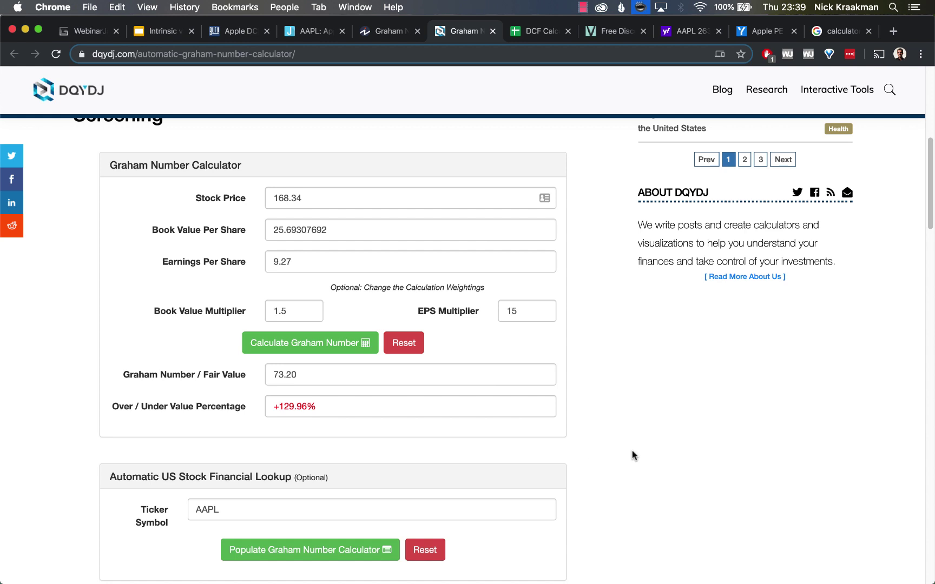
pyautogui.scroll(-3, 633, 455)
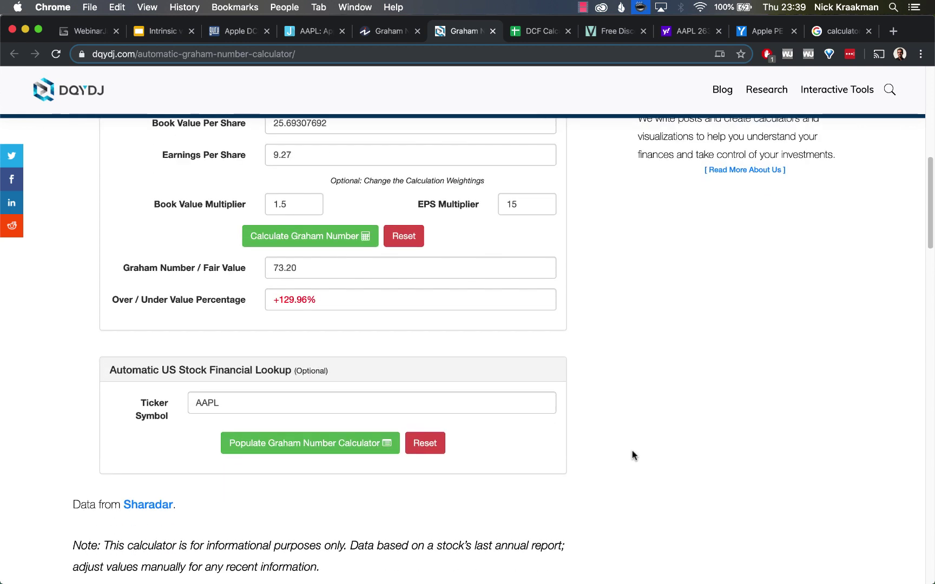
pyautogui.scroll(4, 633, 456)
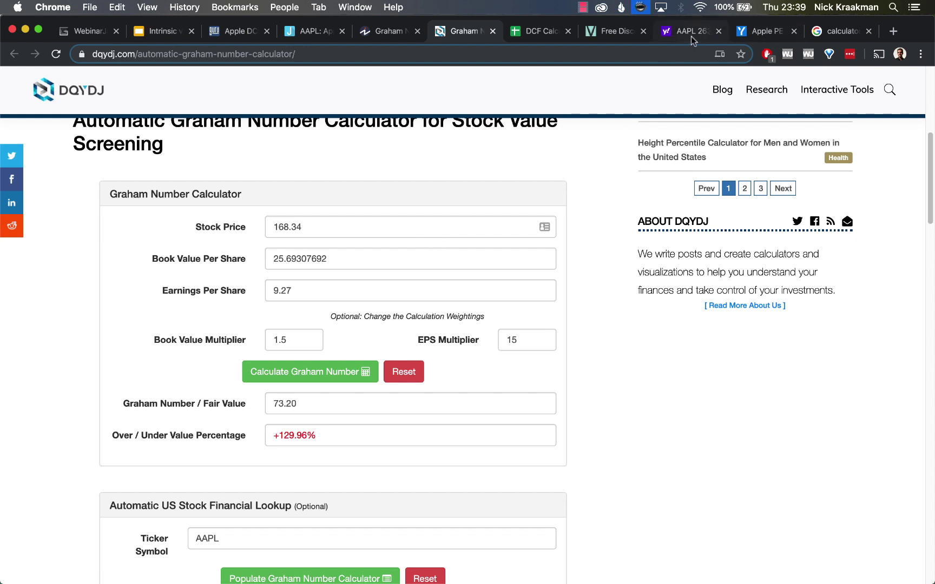
# Replace the calculator's Stock Price with AAPL's current Yahoo Finance price of 264
pyautogui.click(691, 34)
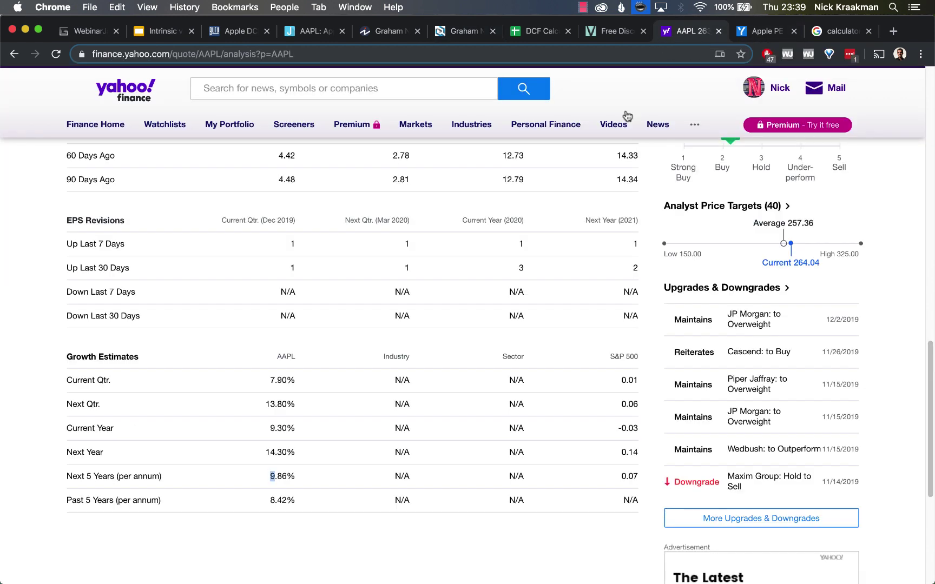
pyautogui.scroll(15, 492, 320)
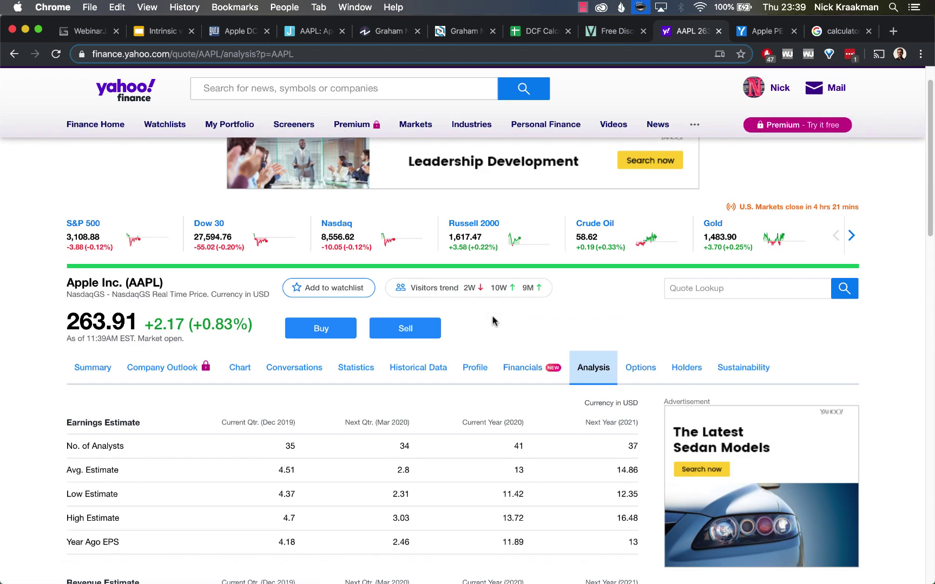
pyautogui.click(356, 371)
pyautogui.scroll(-3, 325, 449)
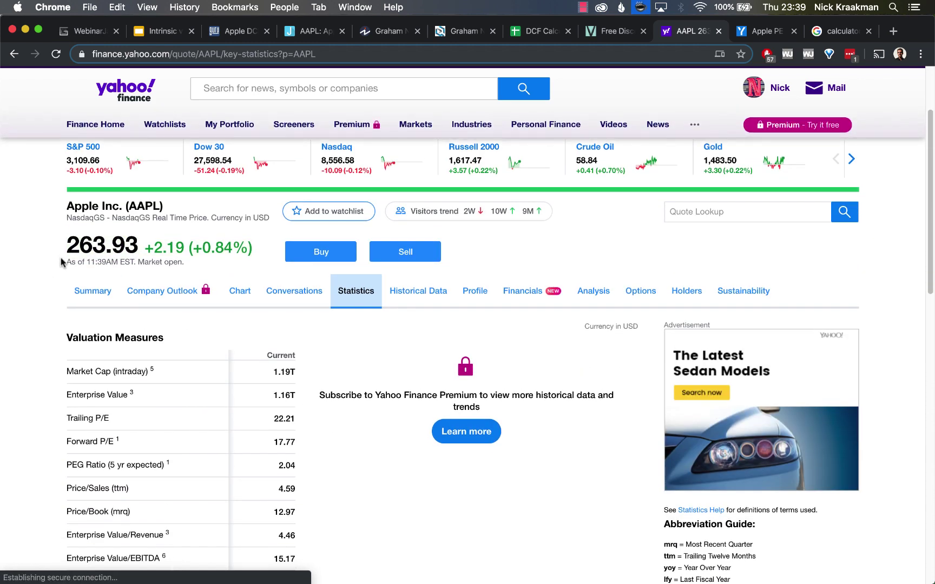
pyautogui.moveTo(65, 246); pyautogui.dragTo(138, 250)
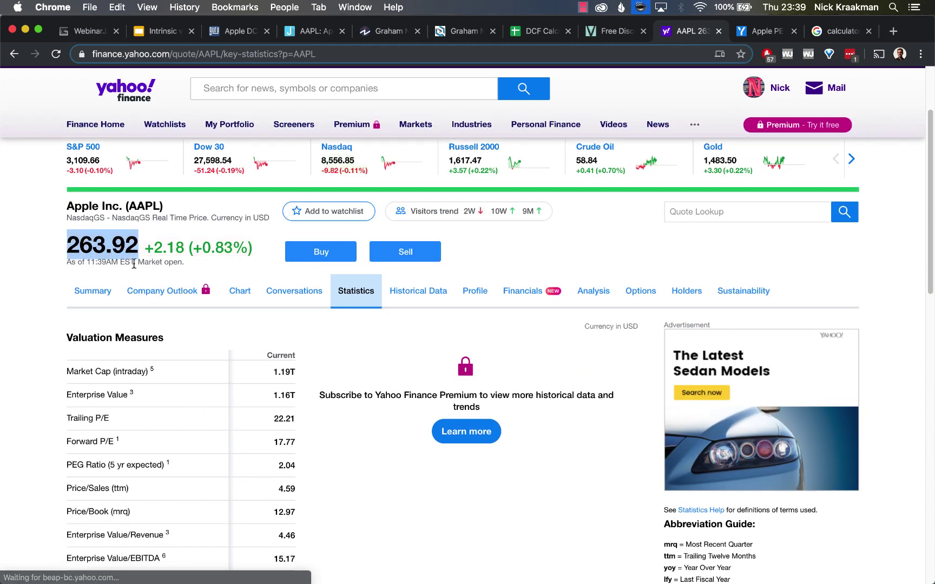
pyautogui.click(763, 34)
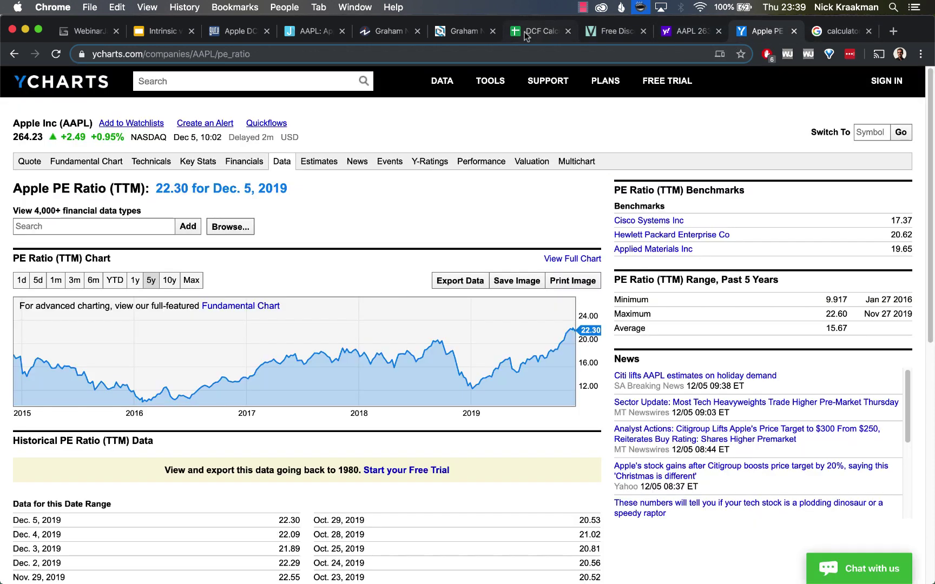
pyautogui.click(451, 32)
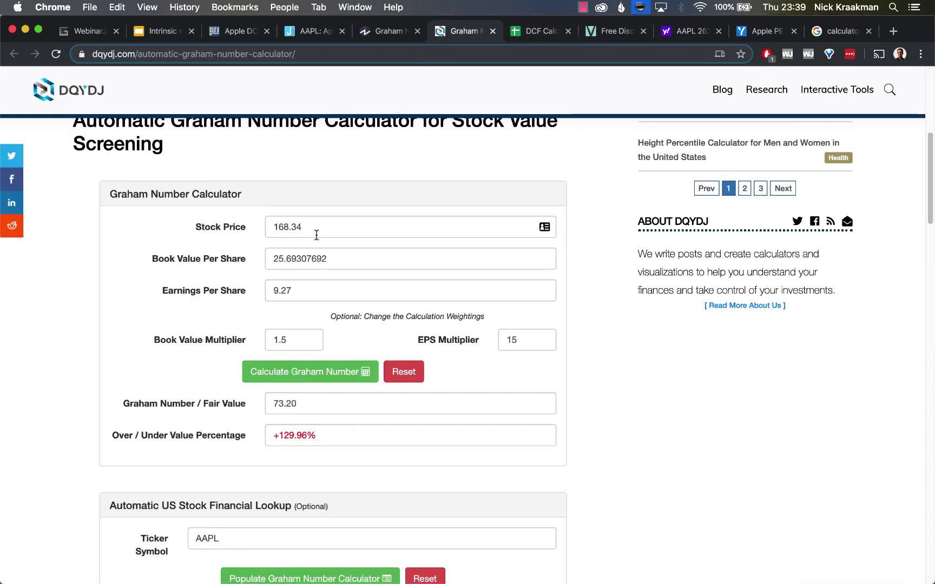
pyautogui.doubleClick(315, 231)
pyautogui.write('264')
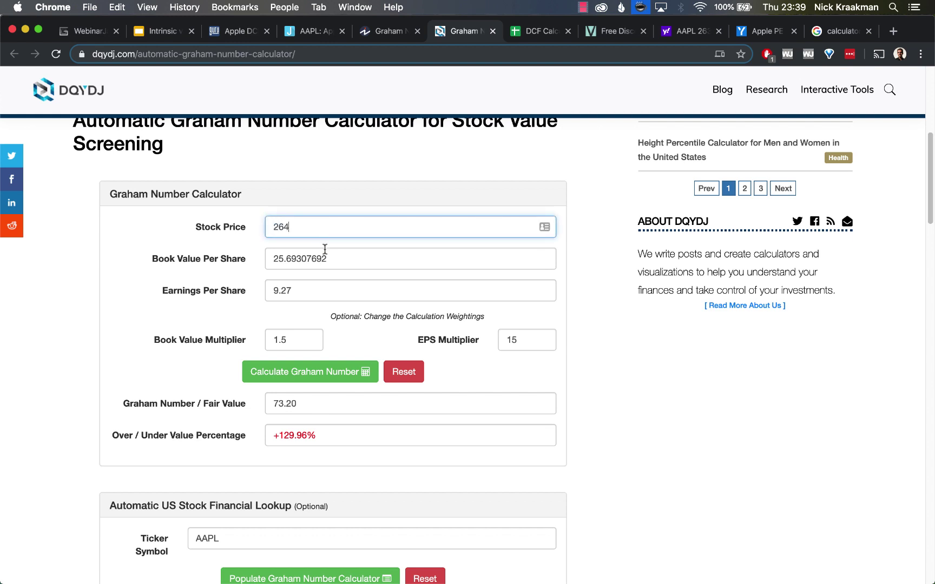
pyautogui.click(324, 257)
# Copy the Book Value Per Share of 20.36 from Yahoo Finance Statistics into the calculator
pyautogui.click(669, 34)
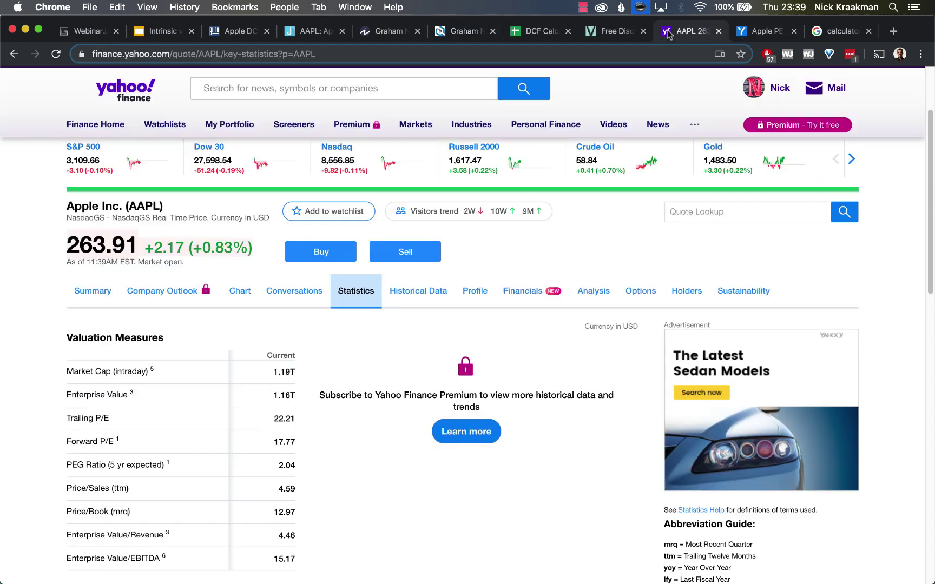
pyautogui.scroll(-5, 186, 411)
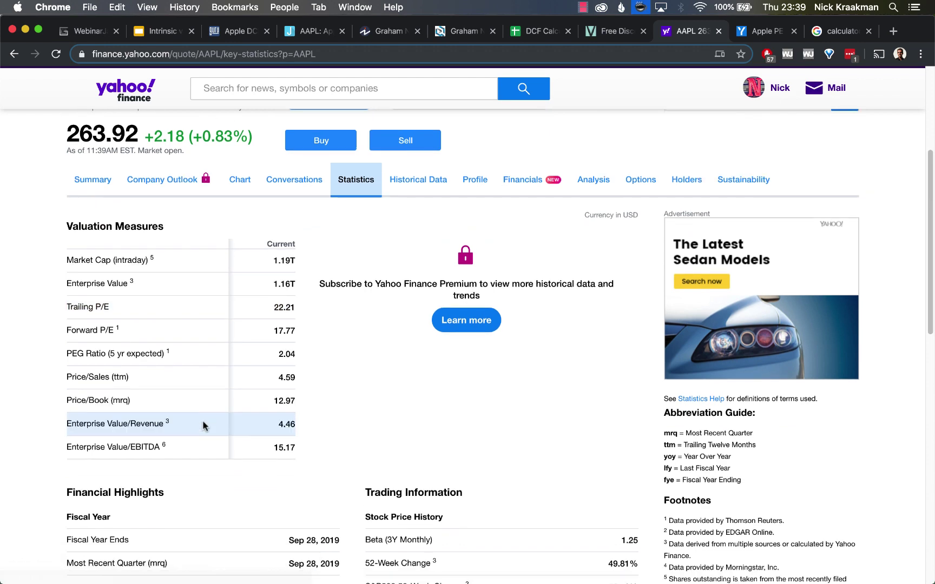
pyautogui.scroll(-15, 203, 420)
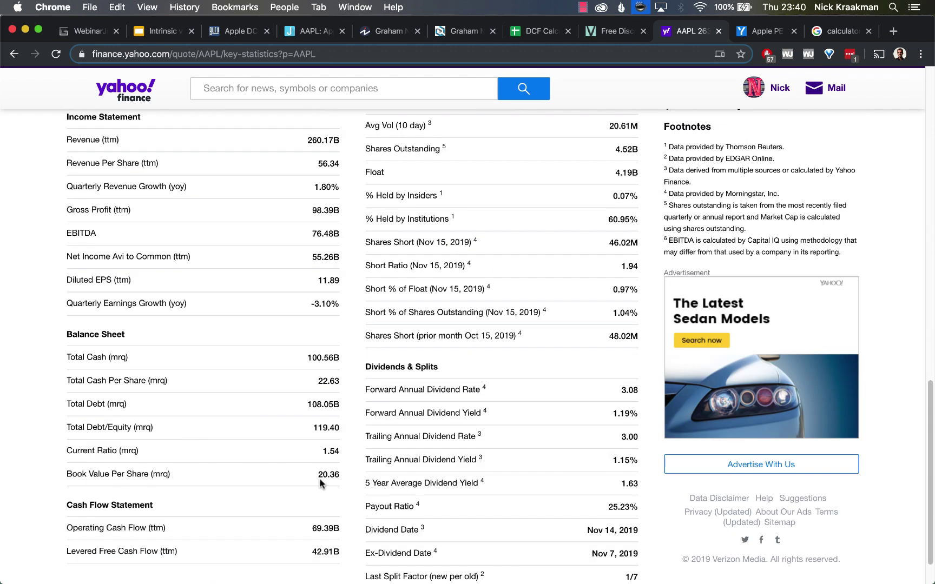
pyautogui.moveTo(319, 476); pyautogui.dragTo(337, 475)
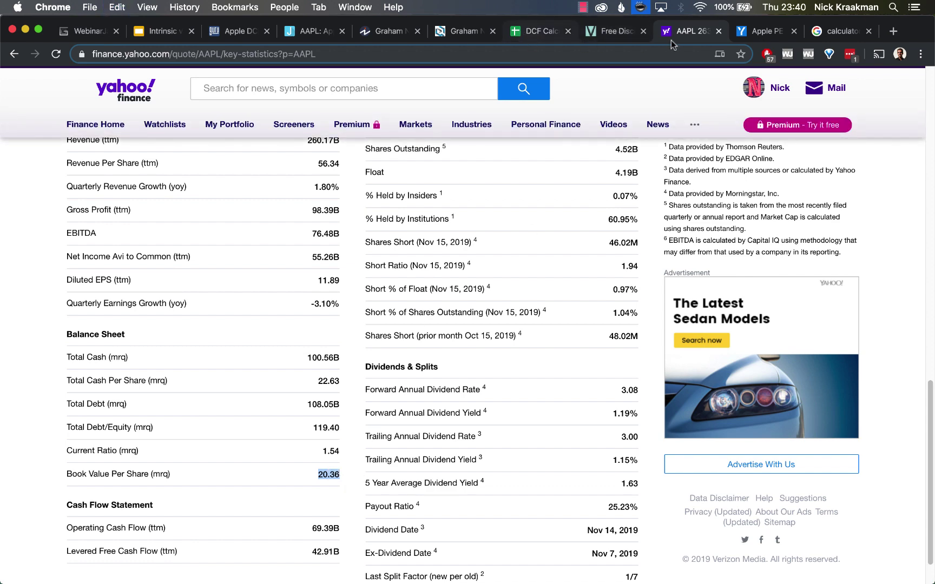
pyautogui.click(479, 34)
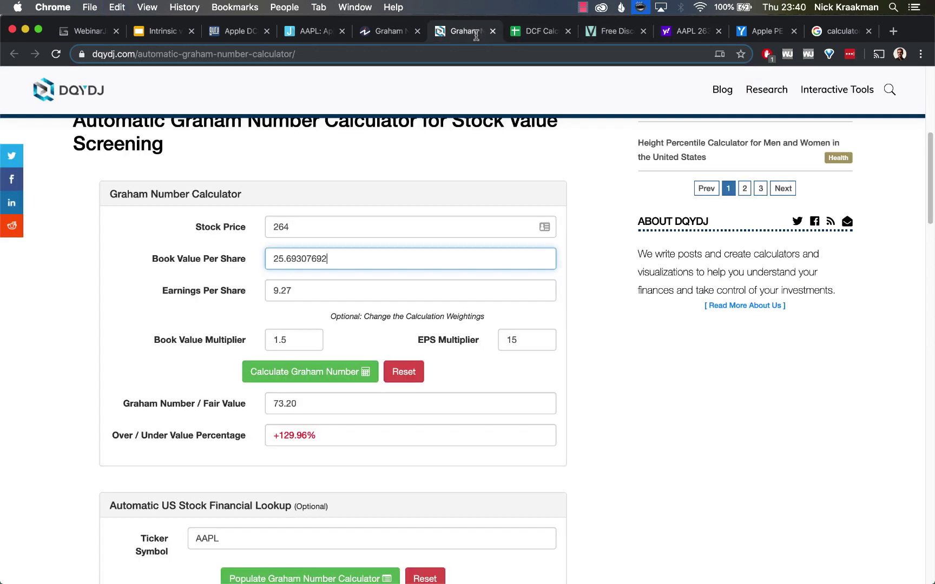
pyautogui.doubleClick(320, 259)
pyautogui.write('20.36')
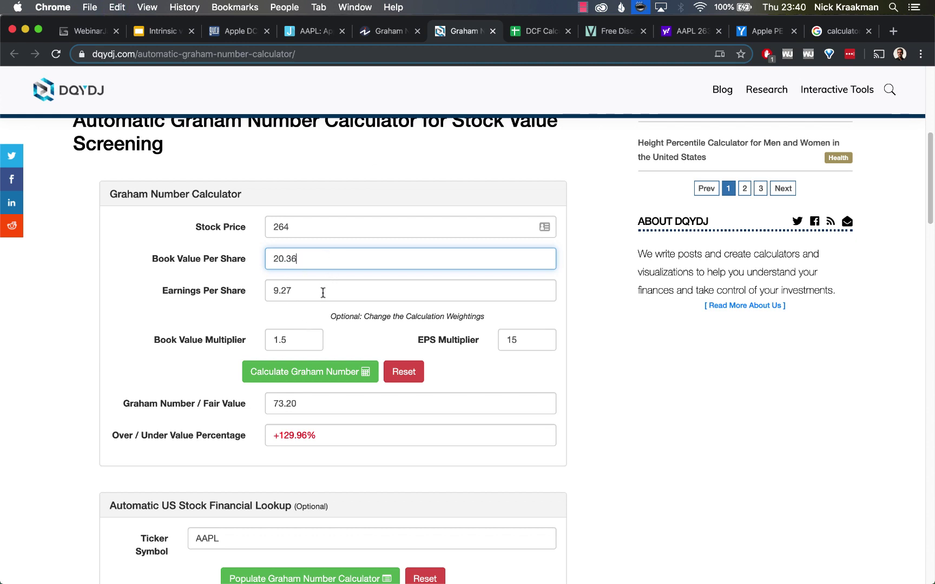
pyautogui.click(322, 294)
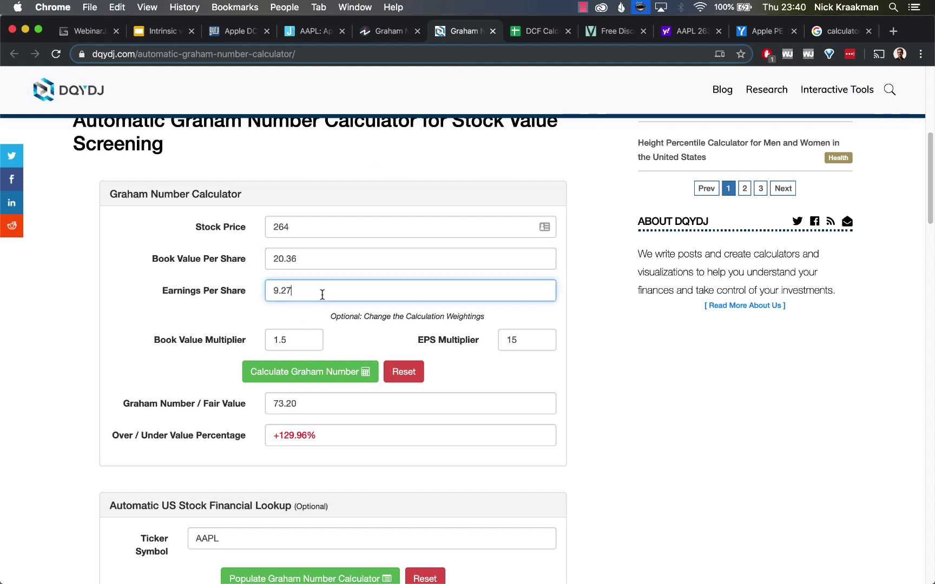
# Copy the Diluted EPS of 11.89 from Yahoo Finance into Earnings Per Share, replacing 9.27
pyautogui.click(682, 30)
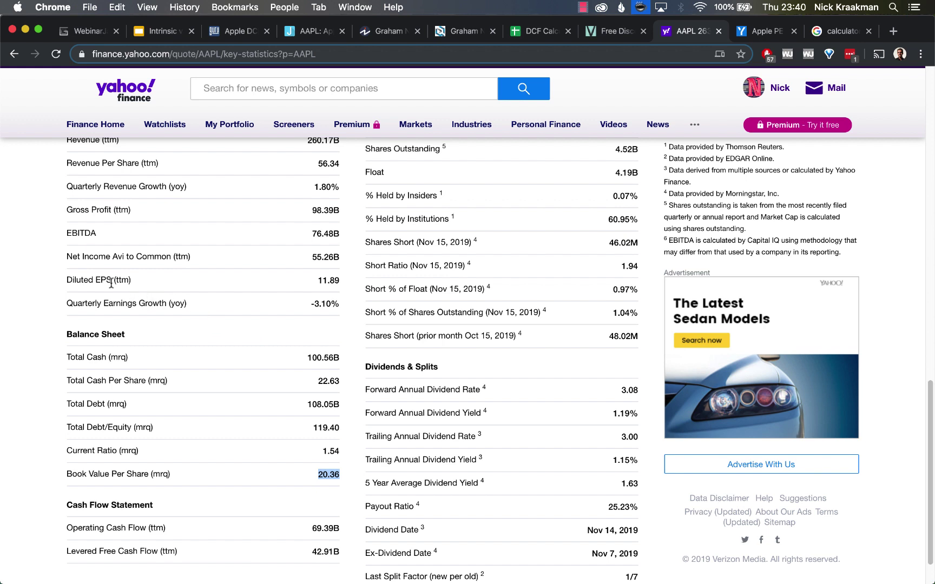
pyautogui.moveTo(313, 277); pyautogui.dragTo(340, 304)
pyautogui.click(312, 280)
pyautogui.doubleClick(322, 277)
pyautogui.press('super+c')
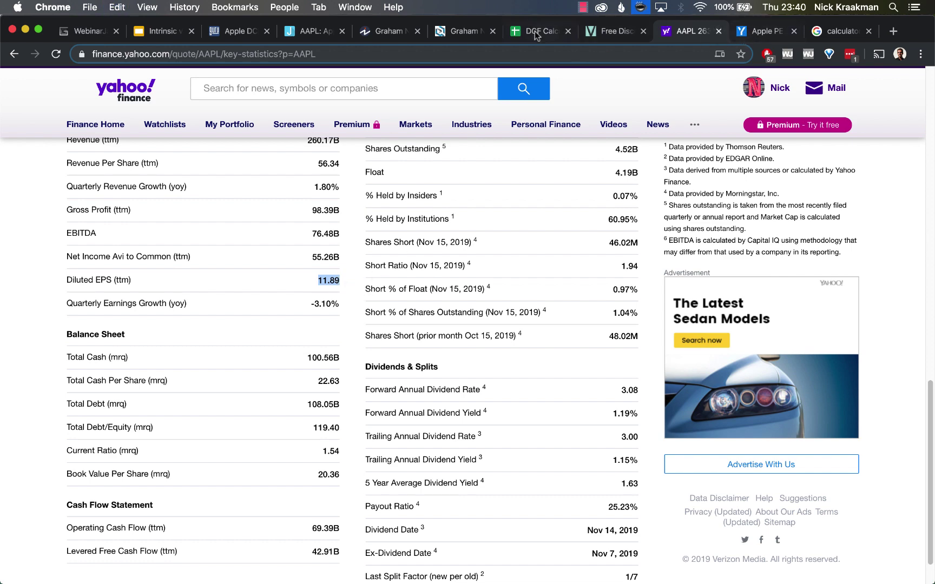
pyautogui.click(458, 31)
pyautogui.doubleClick(302, 291)
pyautogui.press('super+v')
pyautogui.click(294, 311)
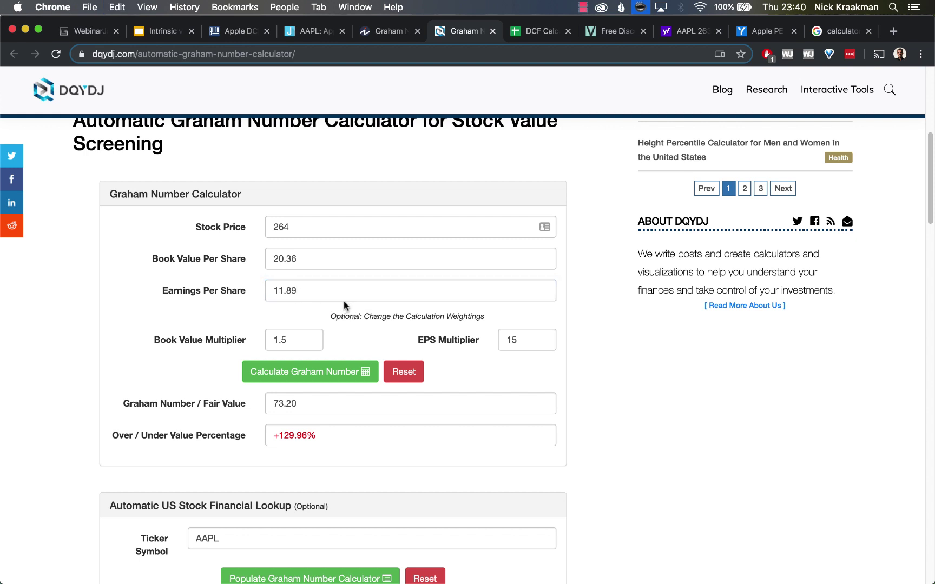
# Recalculate the Graham Number from 264, 20.36 and 11.89, getting 73.80
pyautogui.click(342, 374)
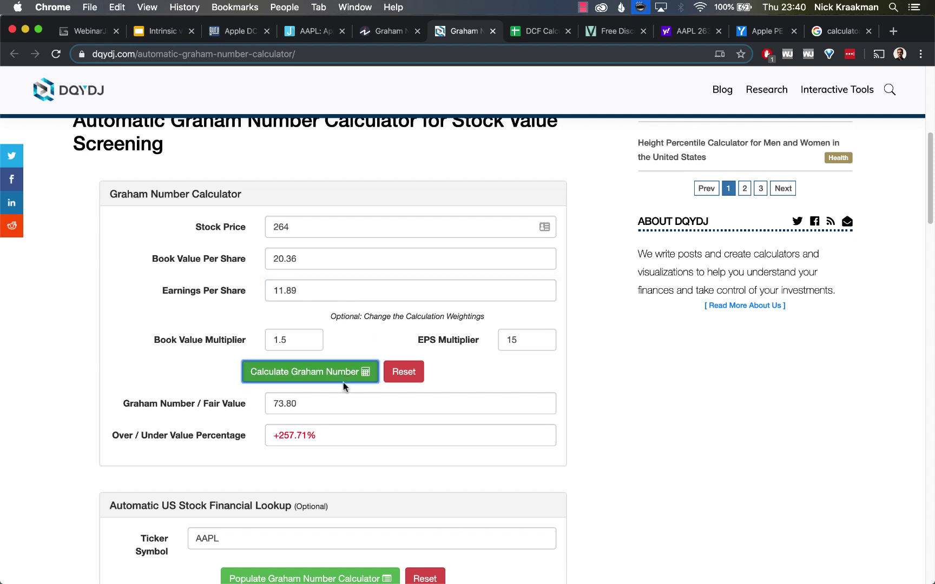
pyautogui.moveTo(308, 402); pyautogui.dragTo(273, 401)
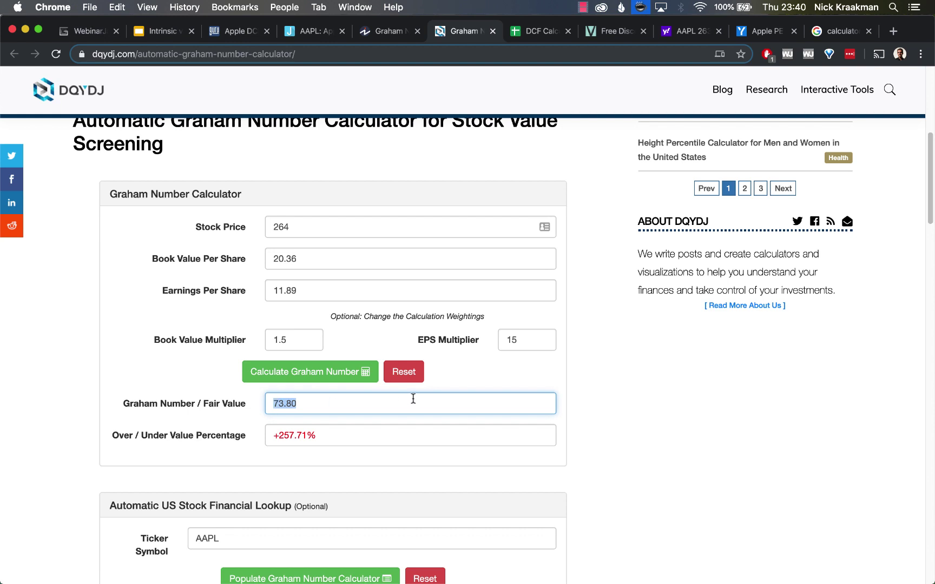
pyautogui.click(597, 358)
pyautogui.scroll(2, 598, 358)
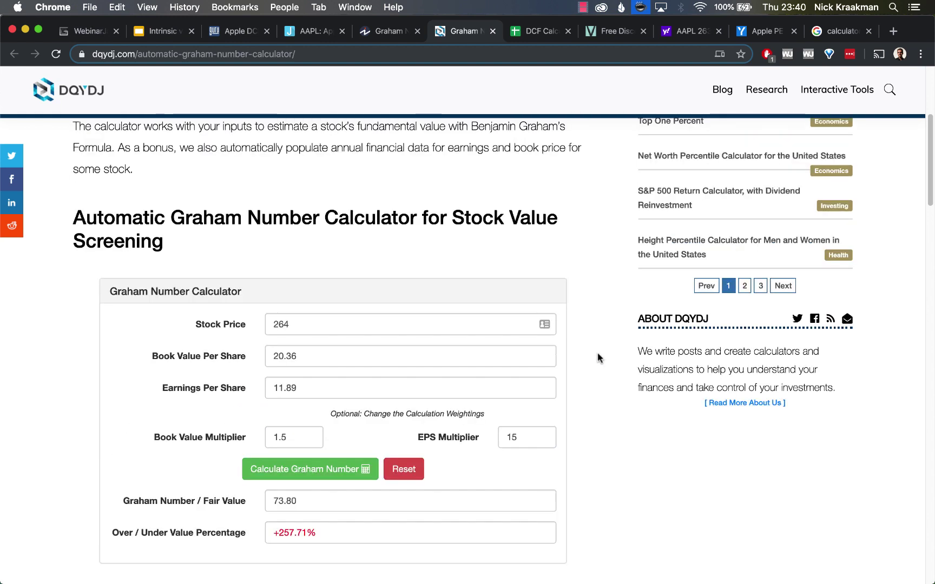
pyautogui.scroll(-2, 598, 354)
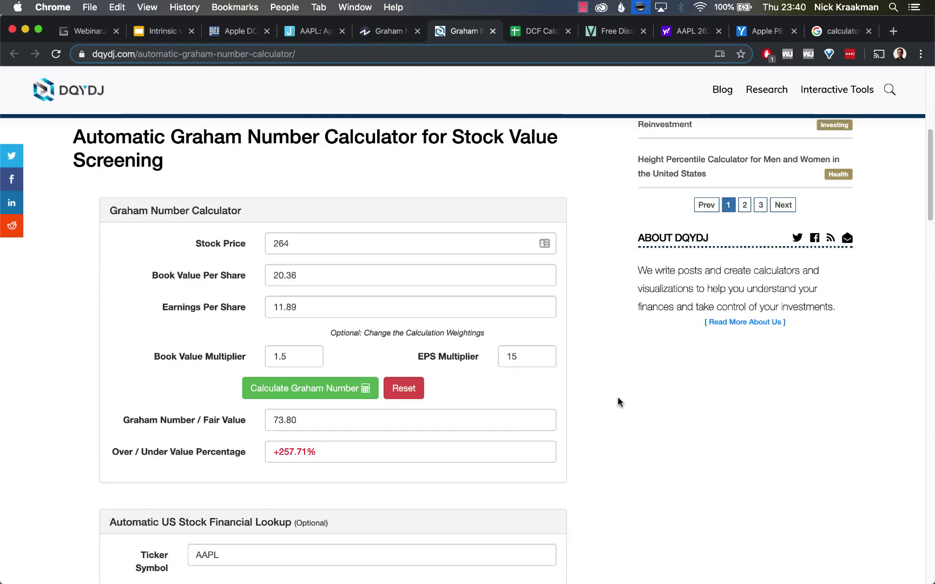
pyautogui.scroll(-2, 620, 401)
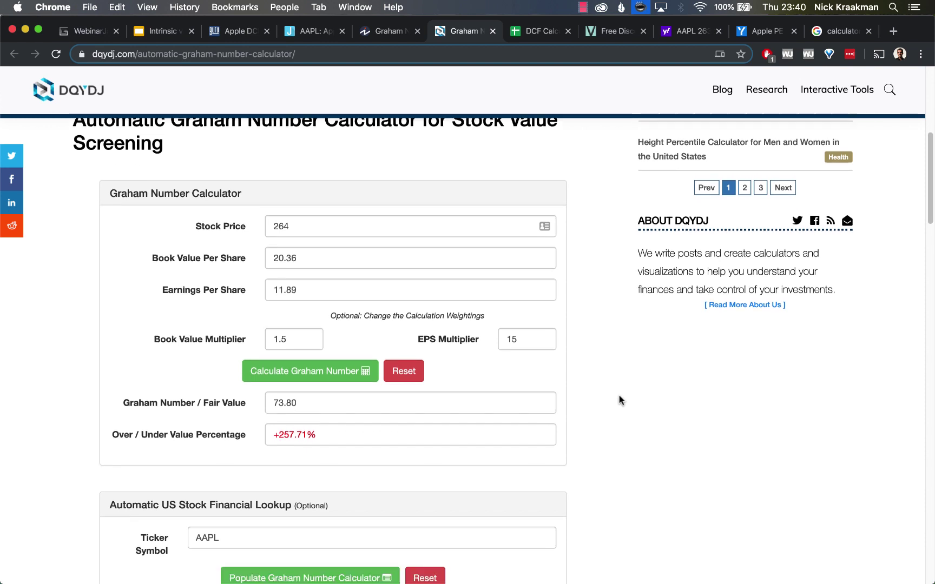
pyautogui.scroll(1, 620, 400)
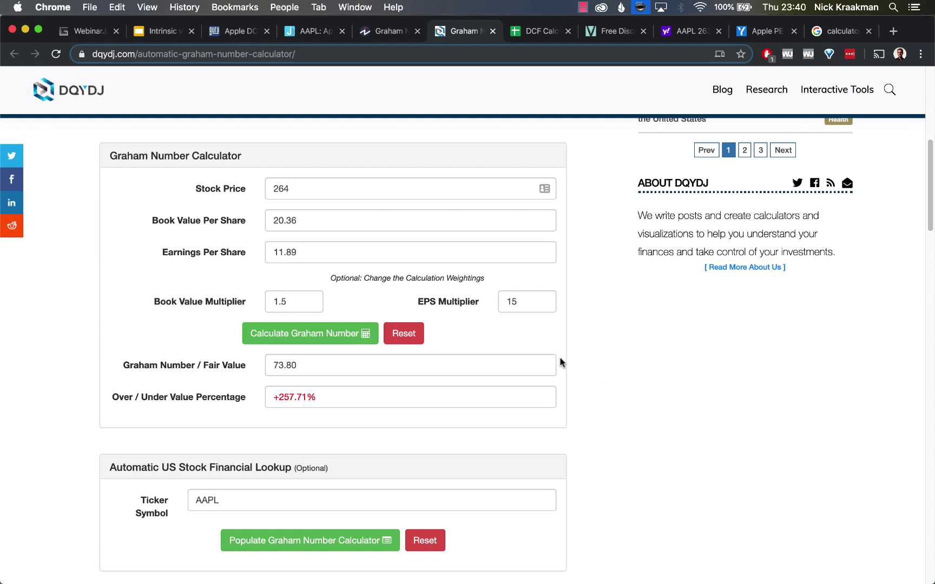
# Check the 73.80 result and begin editing the EPS Multiplier value of 15
pyautogui.doubleClick(470, 361)
pyautogui.click(630, 367)
pyautogui.scroll(-1, 643, 370)
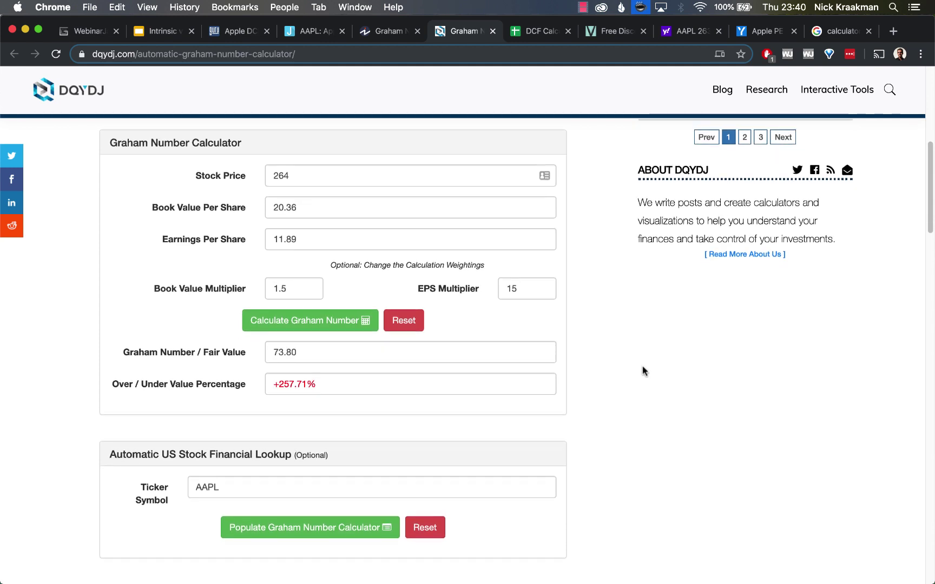
pyautogui.scroll(1, 643, 370)
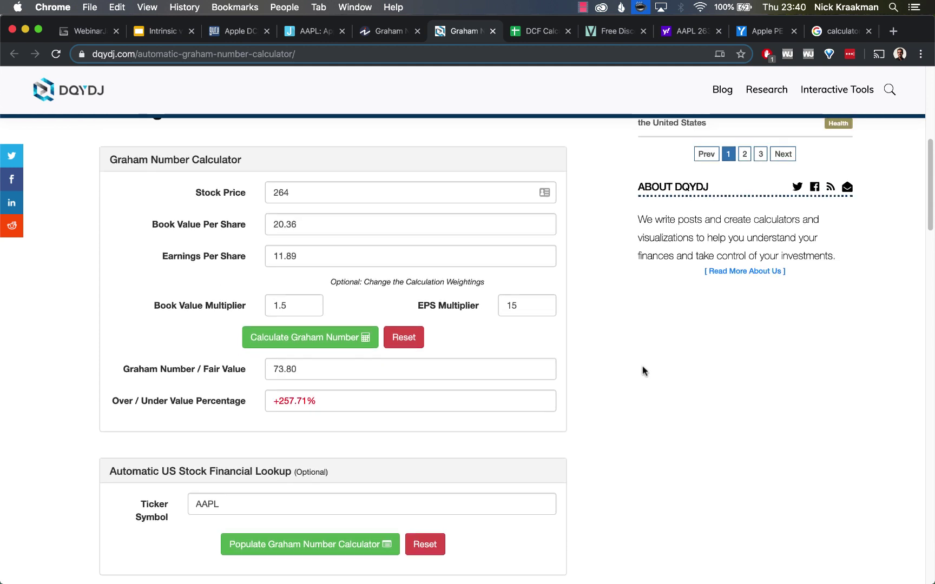
pyautogui.scroll(1, 642, 370)
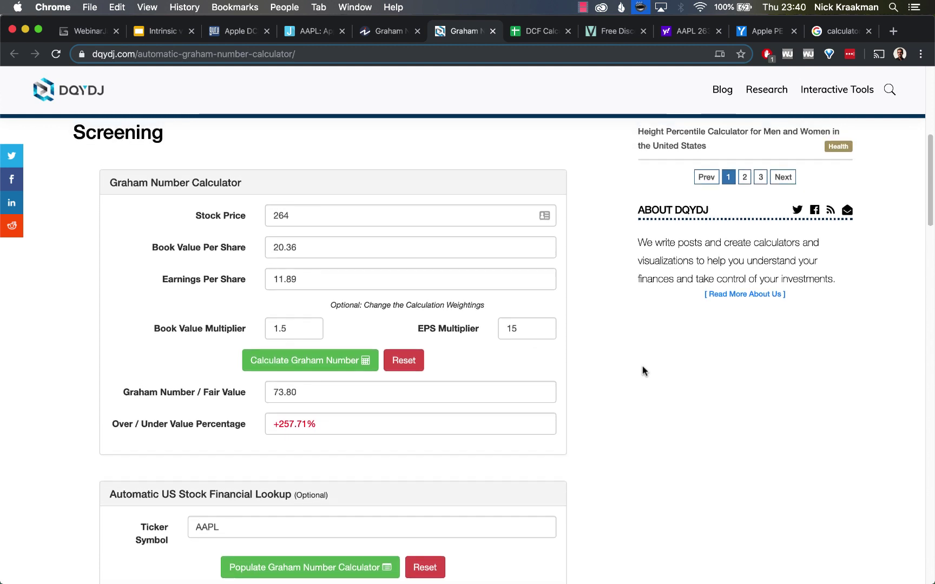
pyautogui.scroll(1, 643, 370)
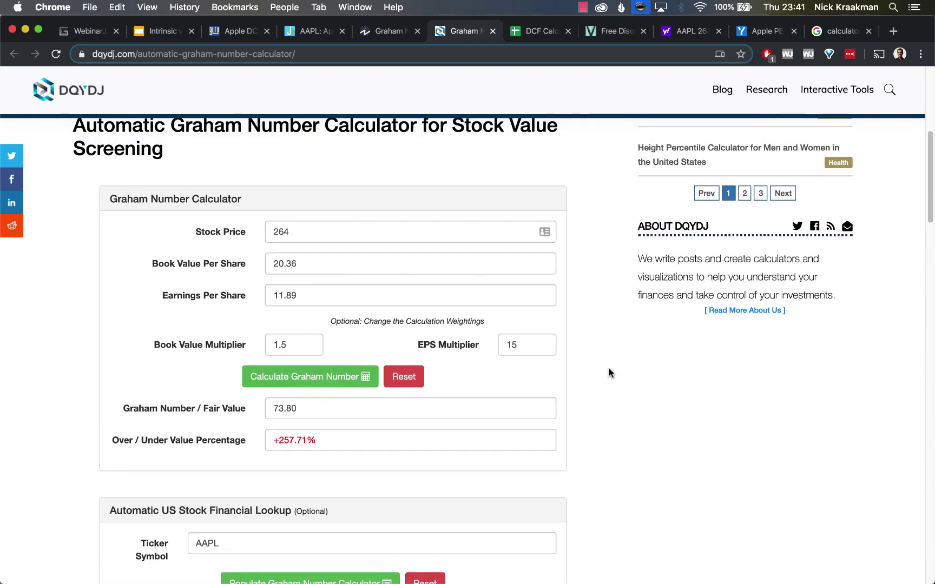
pyautogui.doubleClick(517, 349)
pyautogui.click(528, 364)
pyautogui.click(521, 345)
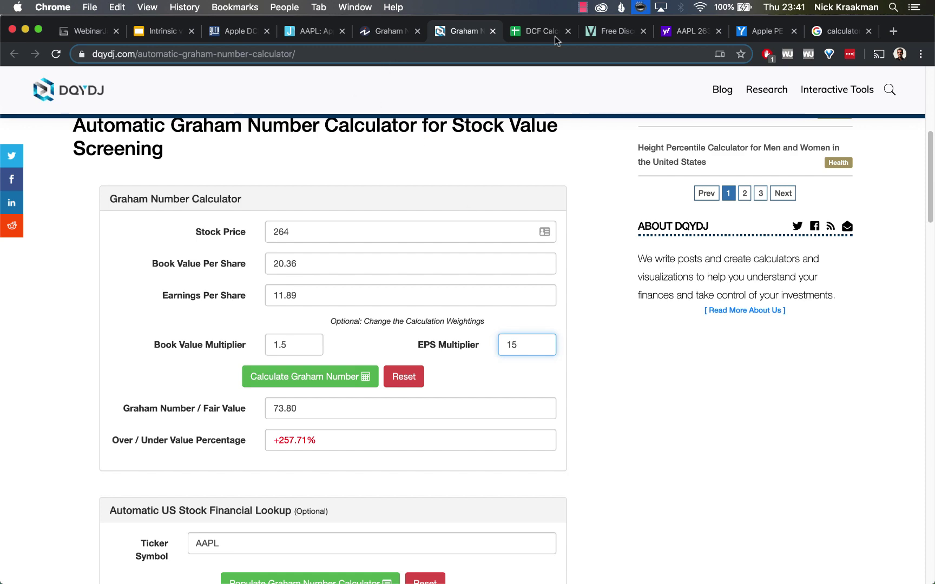
pyautogui.click(686, 31)
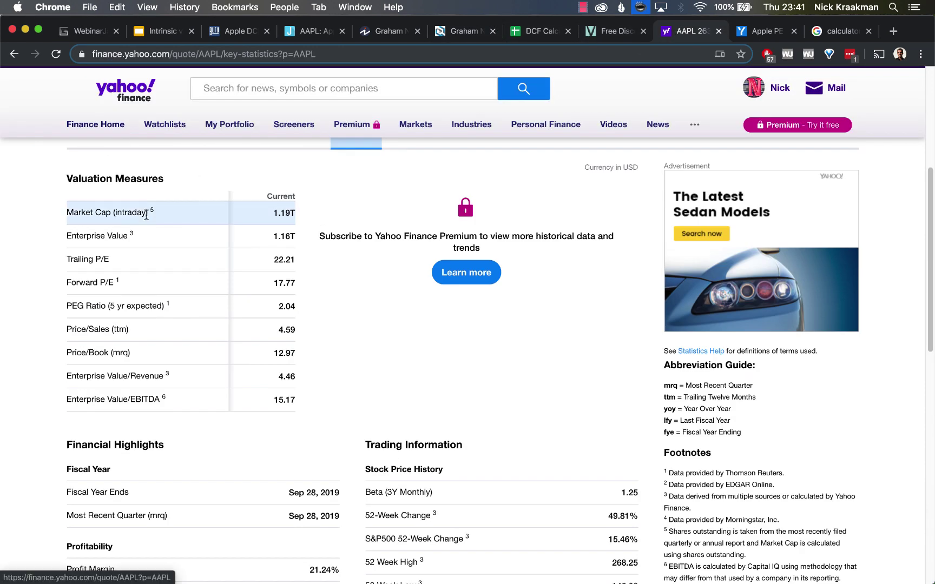
pyautogui.scroll(5, 265, 216)
pyautogui.click(93, 405)
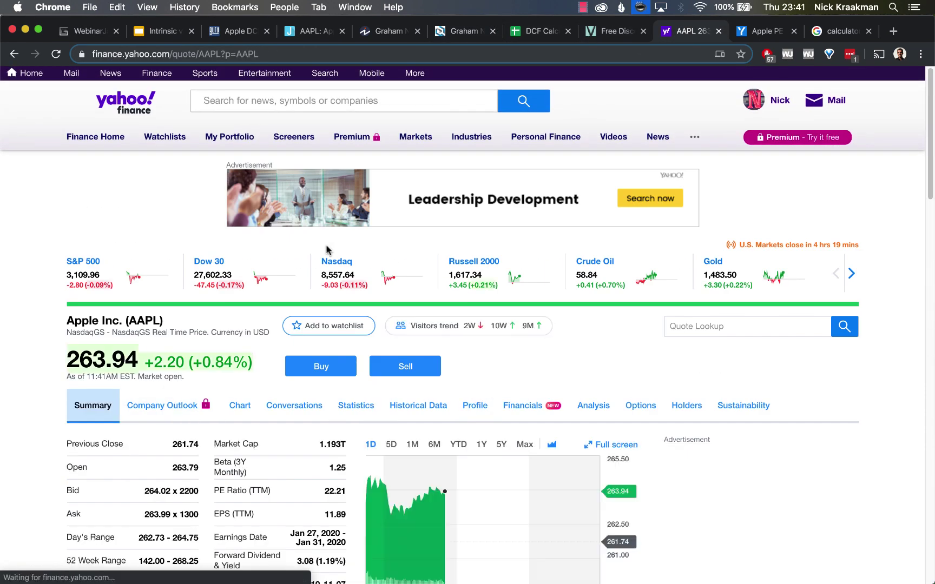
pyautogui.scroll(-3, 269, 397)
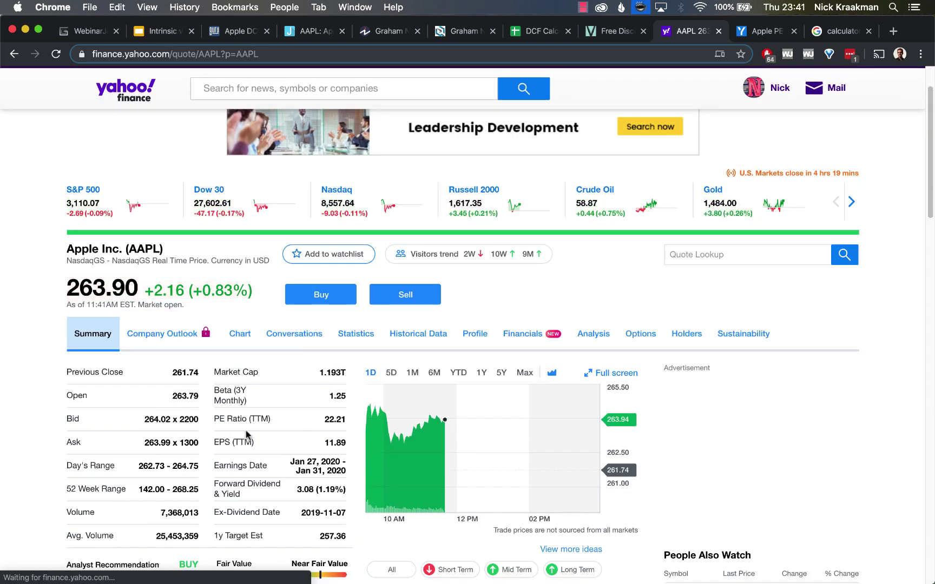
pyautogui.doubleClick(332, 420)
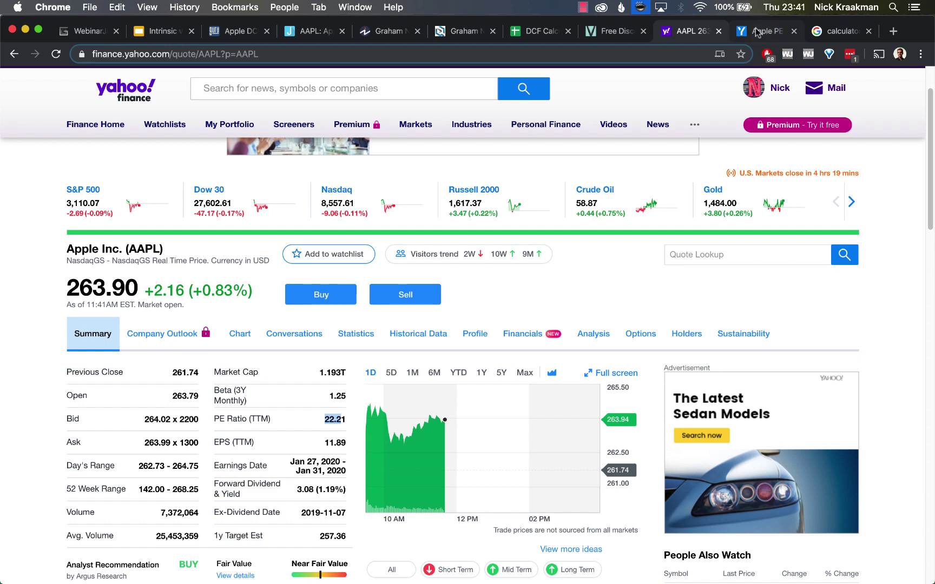
pyautogui.click(455, 32)
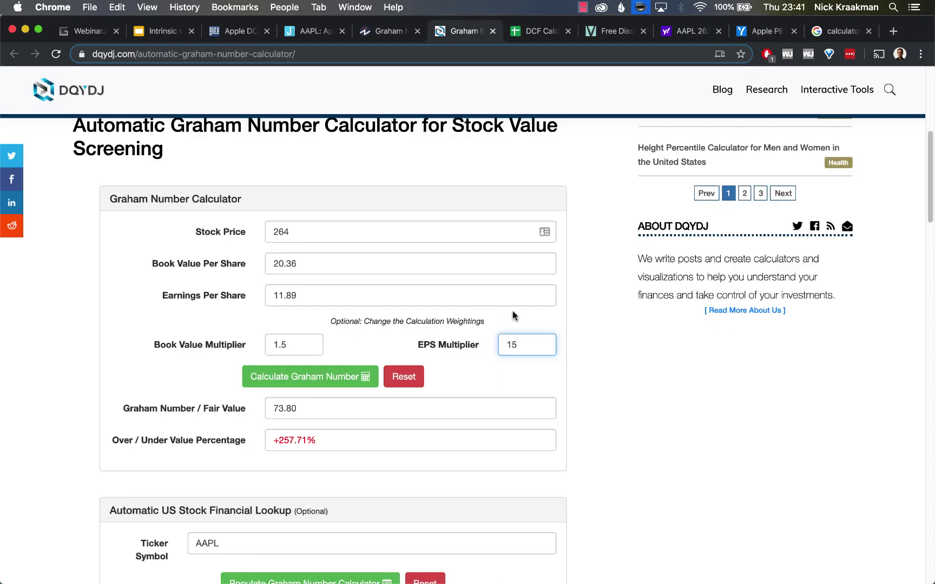
pyautogui.click(529, 363)
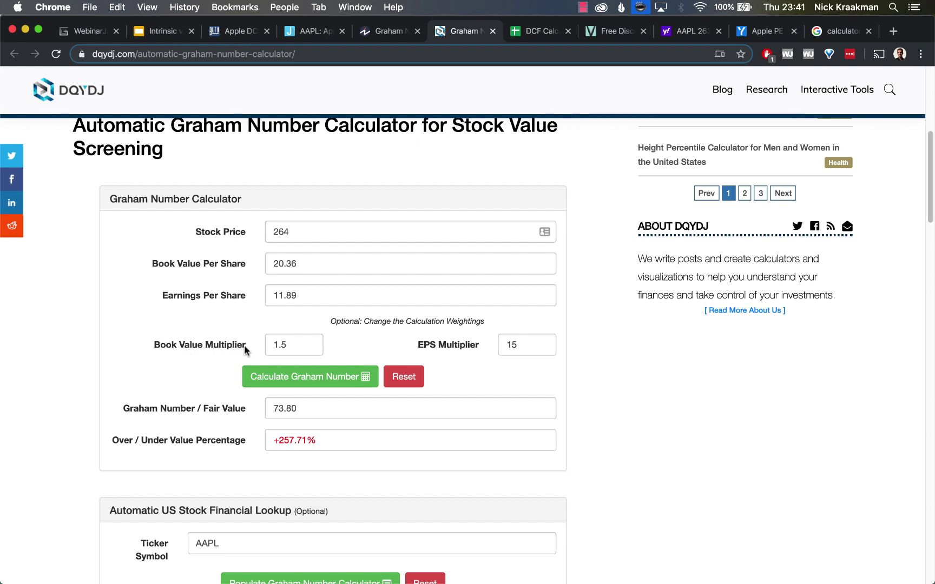
pyautogui.doubleClick(300, 352)
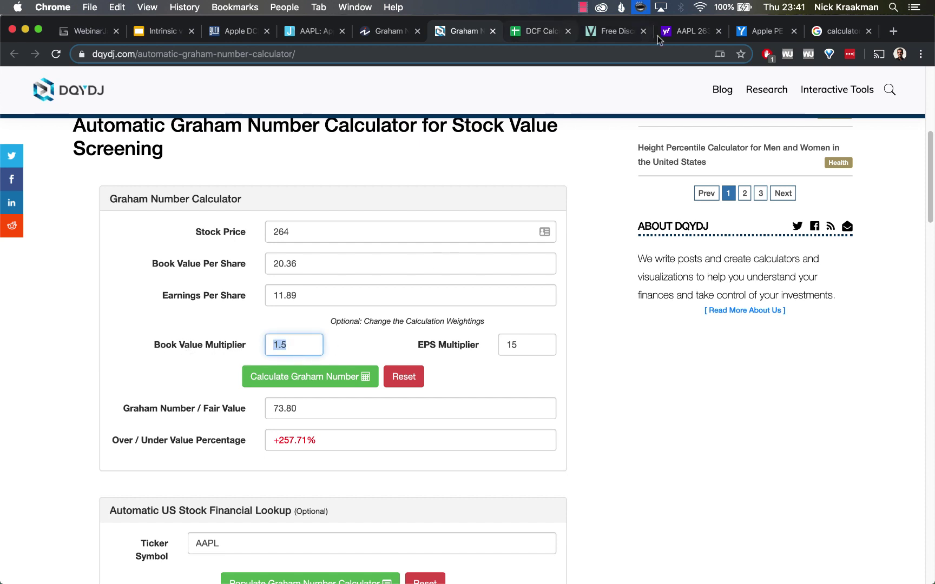
pyautogui.click(674, 33)
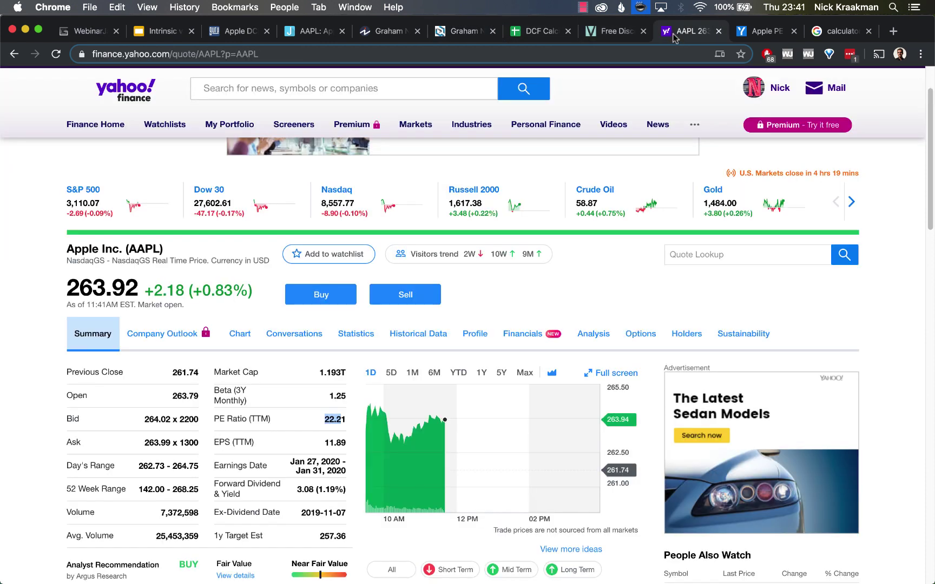
pyautogui.click(365, 331)
pyautogui.scroll(-1, 266, 461)
pyautogui.moveTo(270, 499); pyautogui.dragTo(295, 502)
pyautogui.click(287, 500)
pyautogui.click(292, 499)
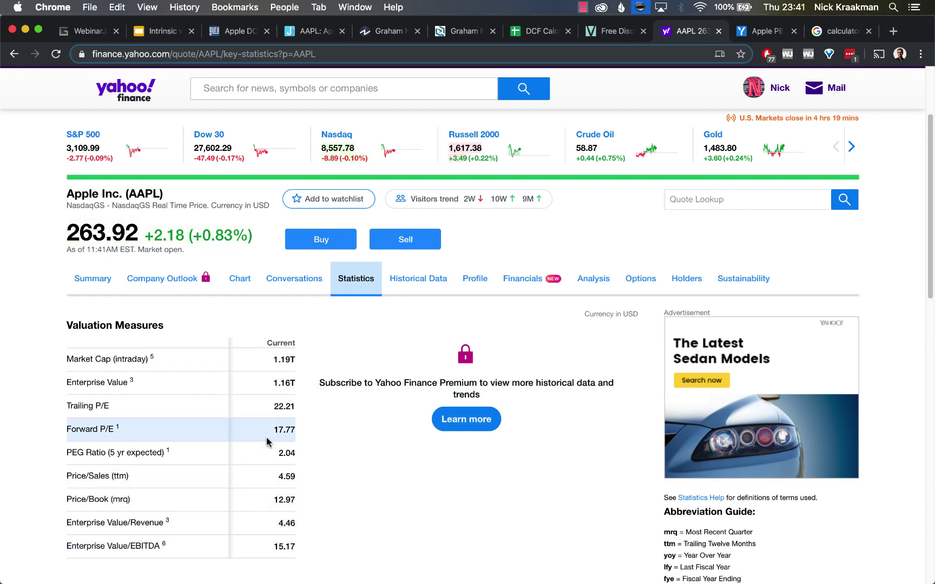
pyautogui.moveTo(273, 500); pyautogui.dragTo(288, 497)
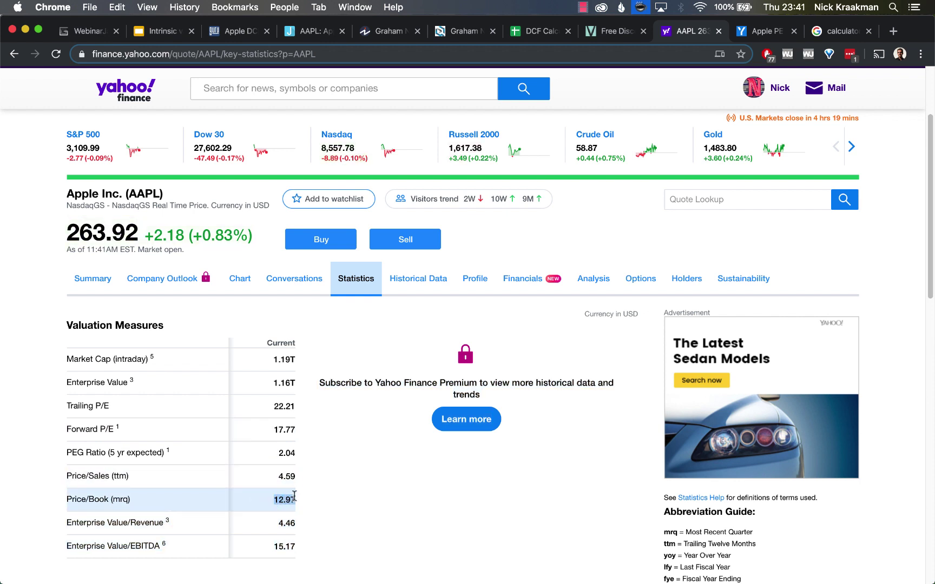
pyautogui.click(11, 472)
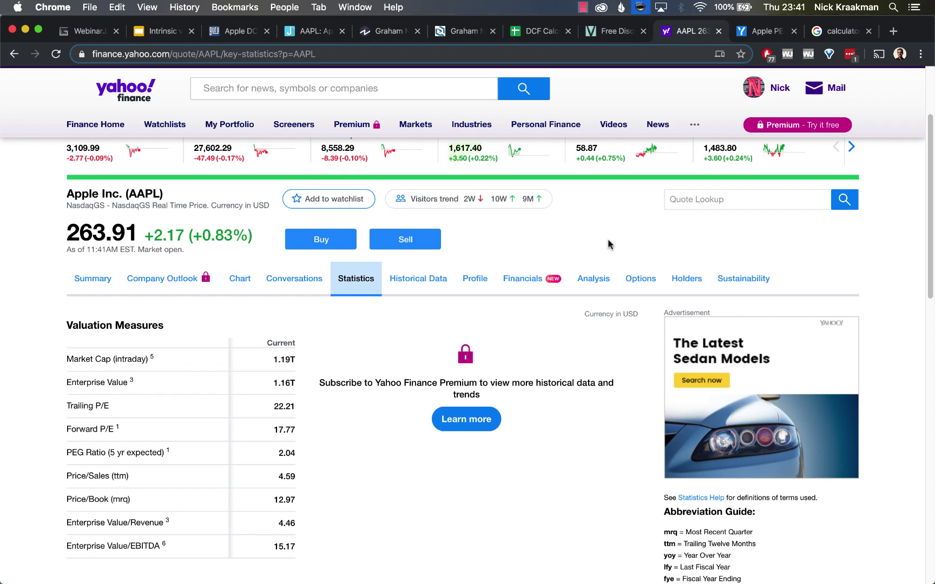
pyautogui.click(464, 33)
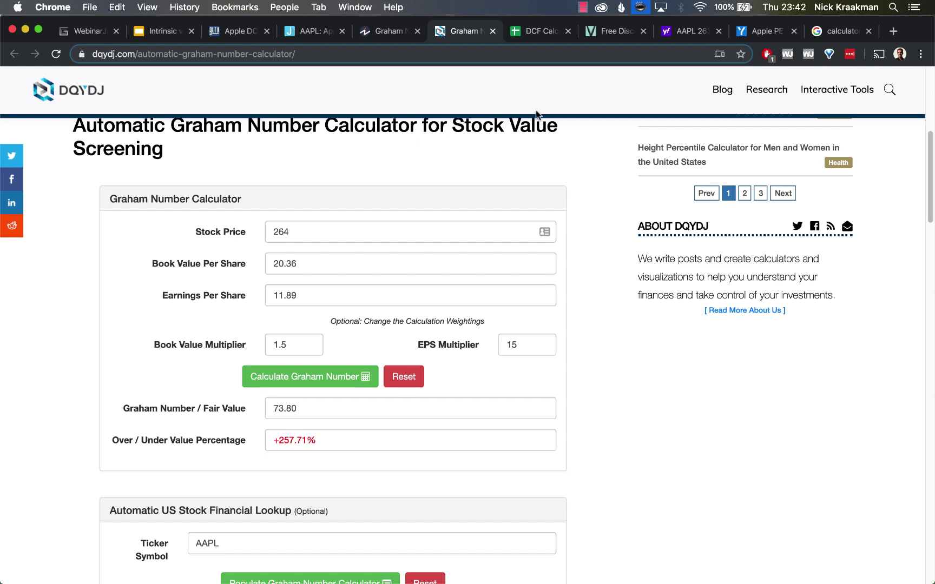
# Change the DCF Calculator's ticker cell from DLB to AAPL
pyautogui.click(519, 38)
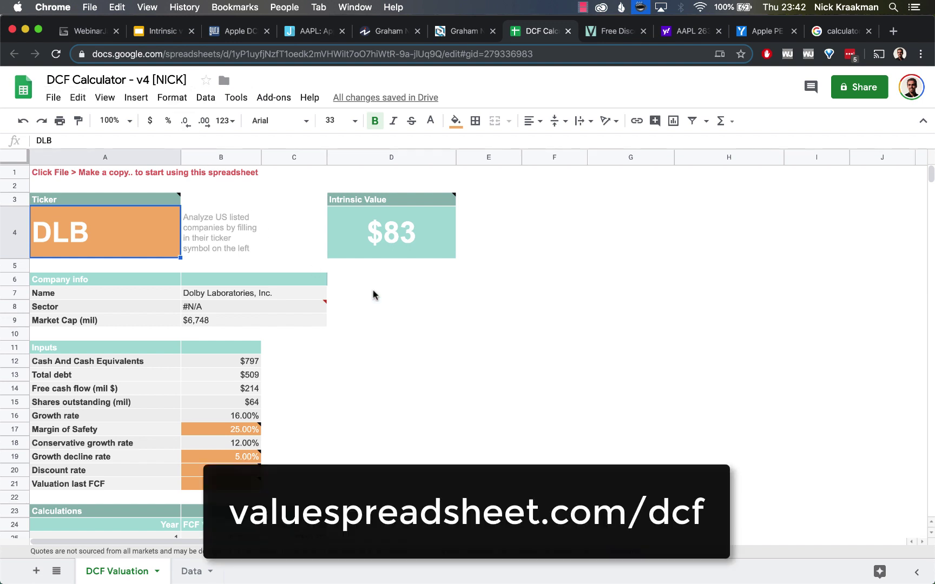
pyautogui.scroll(-3, 399, 362)
pyautogui.scroll(3, 401, 361)
pyautogui.doubleClick(143, 231)
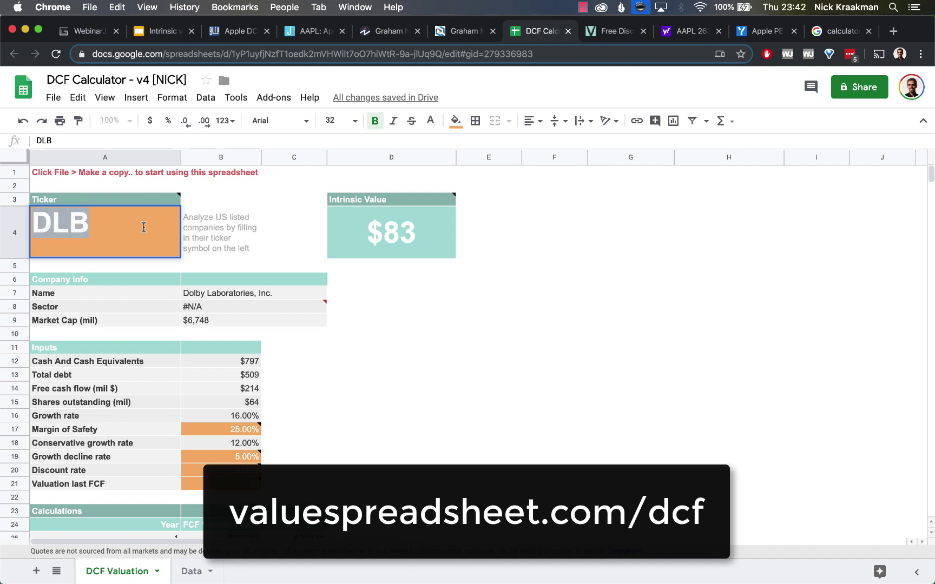
pyautogui.press('super+a')
pyautogui.write('AAPL')
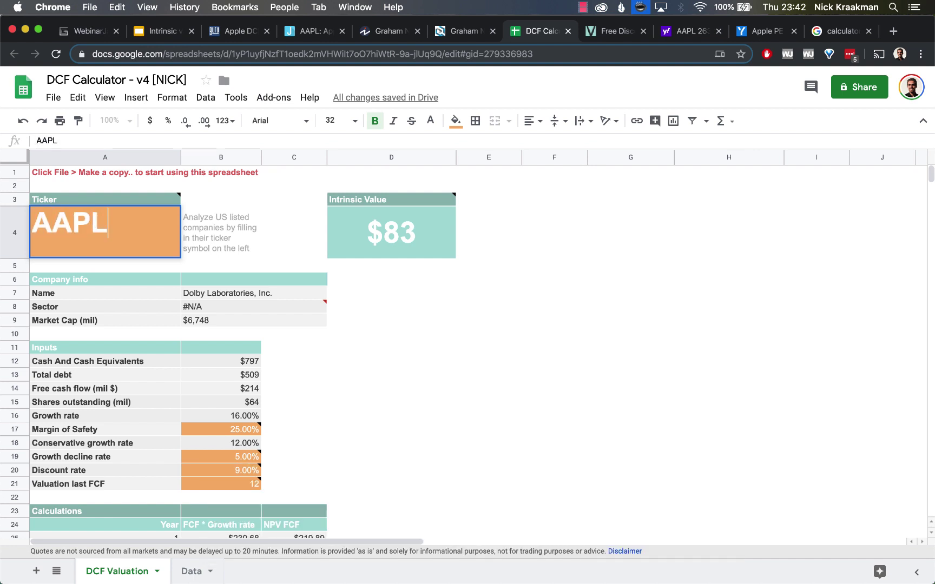
pyautogui.press('Return')
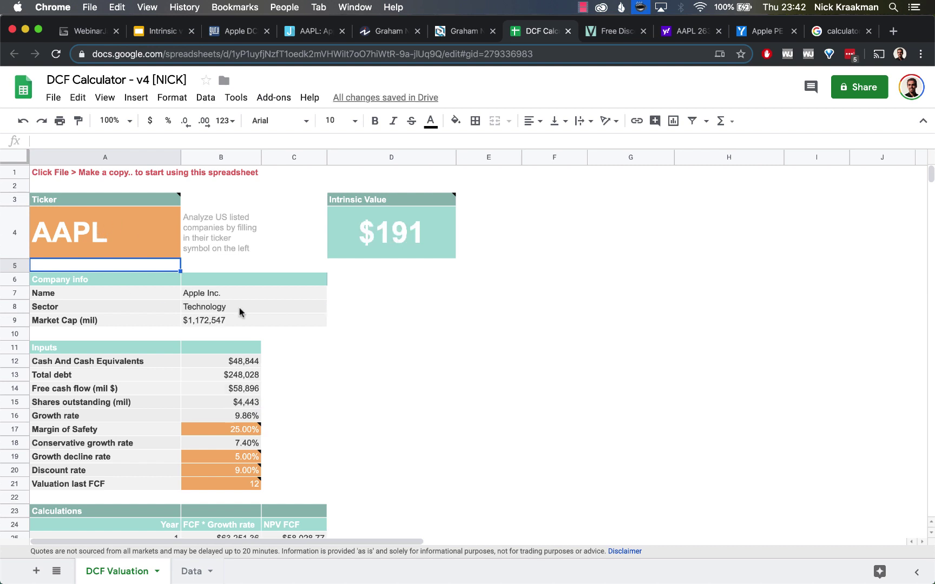
# Inspect AAPL's $191 intrinsic value formula and select F6 beside the results
pyautogui.scroll(-3, 393, 363)
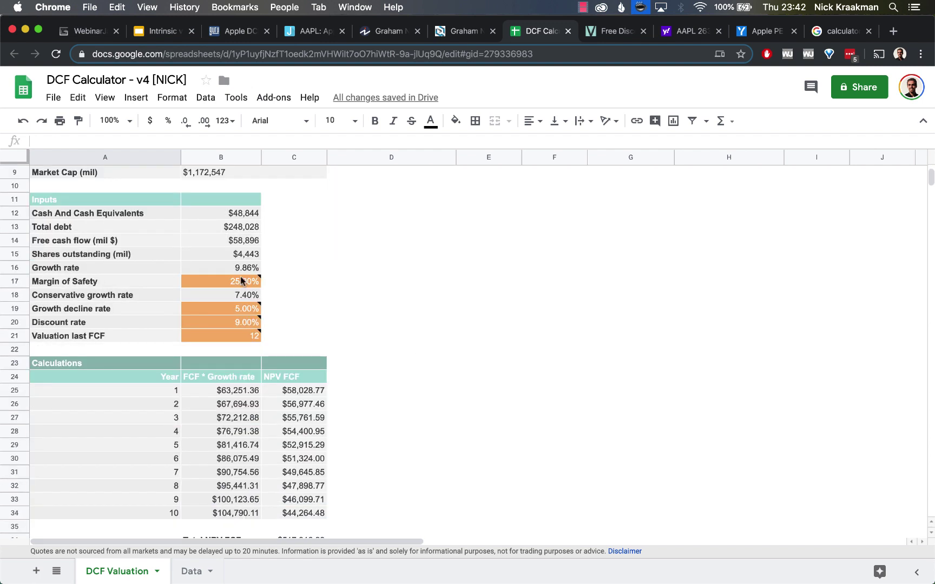
pyautogui.scroll(3, 398, 312)
pyautogui.click(98, 249)
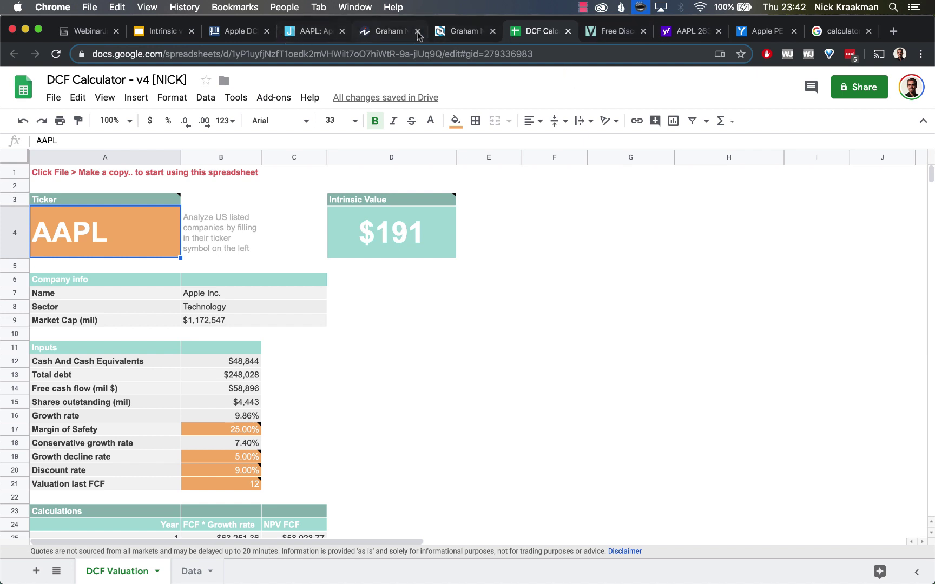
pyautogui.click(399, 236)
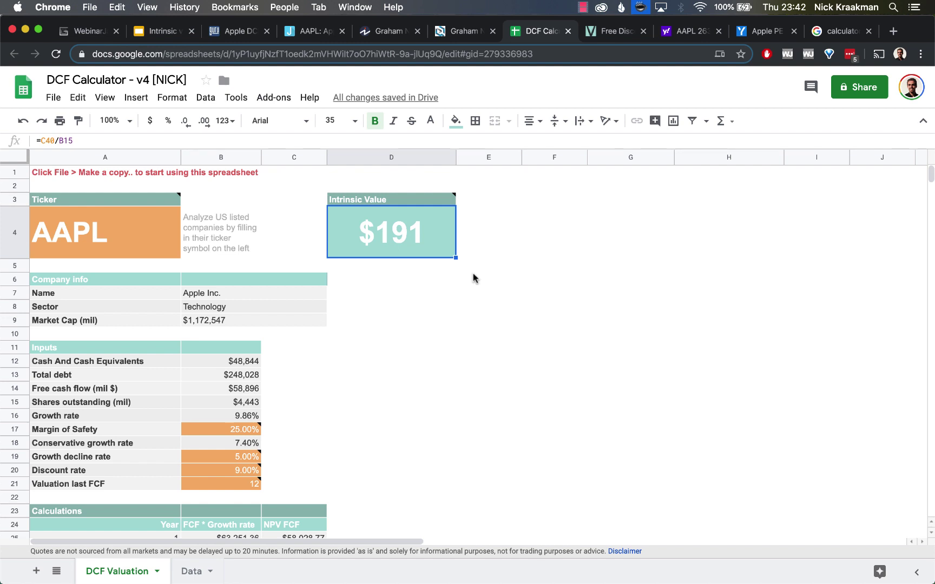
pyautogui.click(474, 278)
pyautogui.click(492, 248)
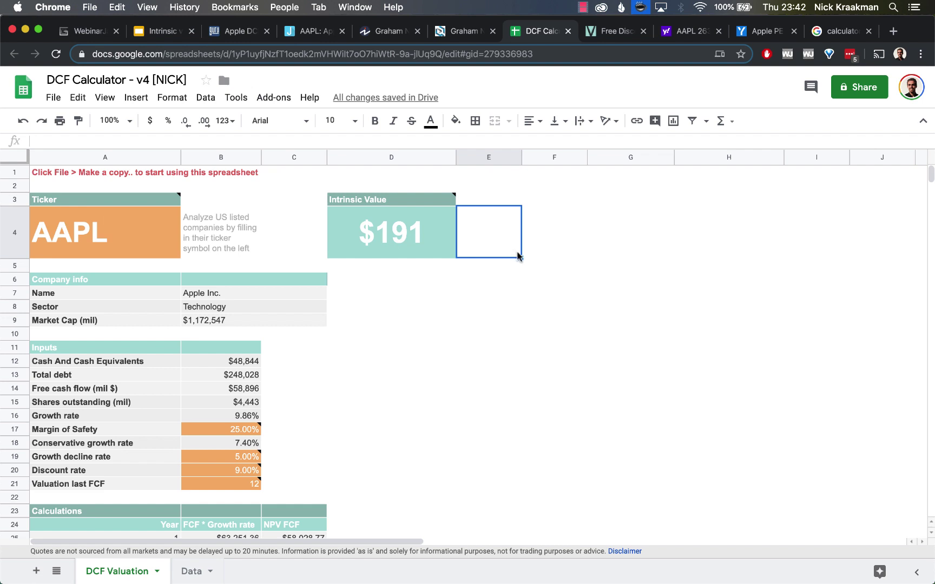
pyautogui.click(569, 287)
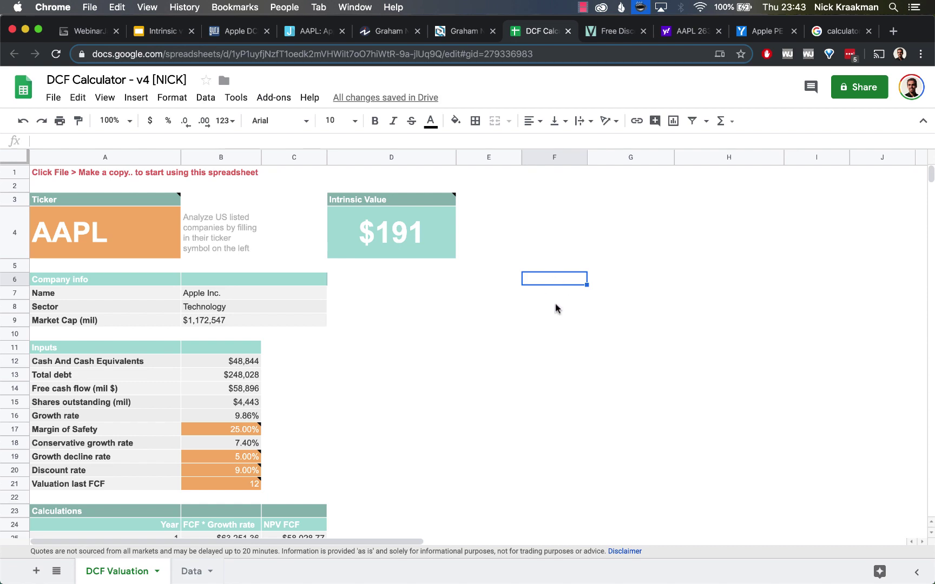
# Enter the estimates 163, 183, 73 and 191 into cells F6 to F9
pyautogui.write('1')
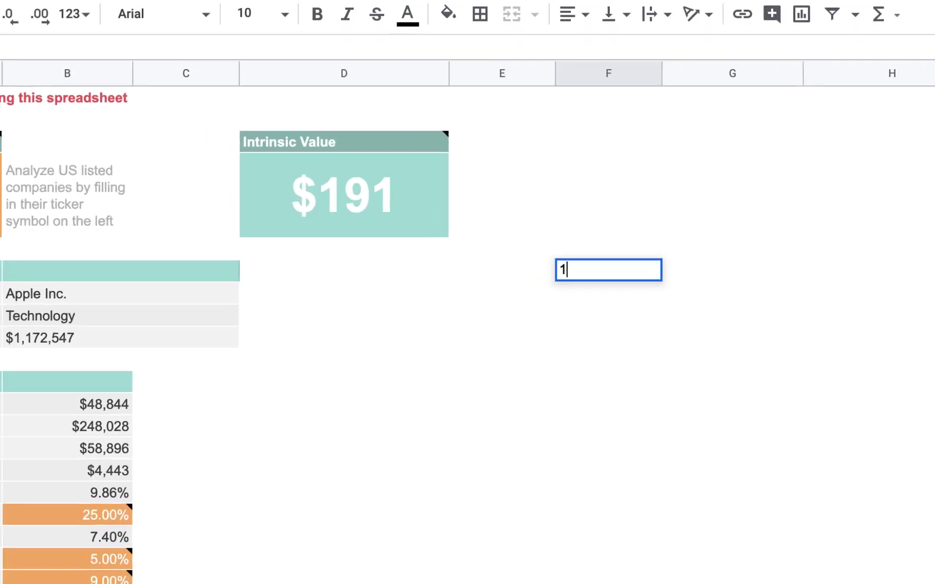
pyautogui.write('63')
pyautogui.press('Return')
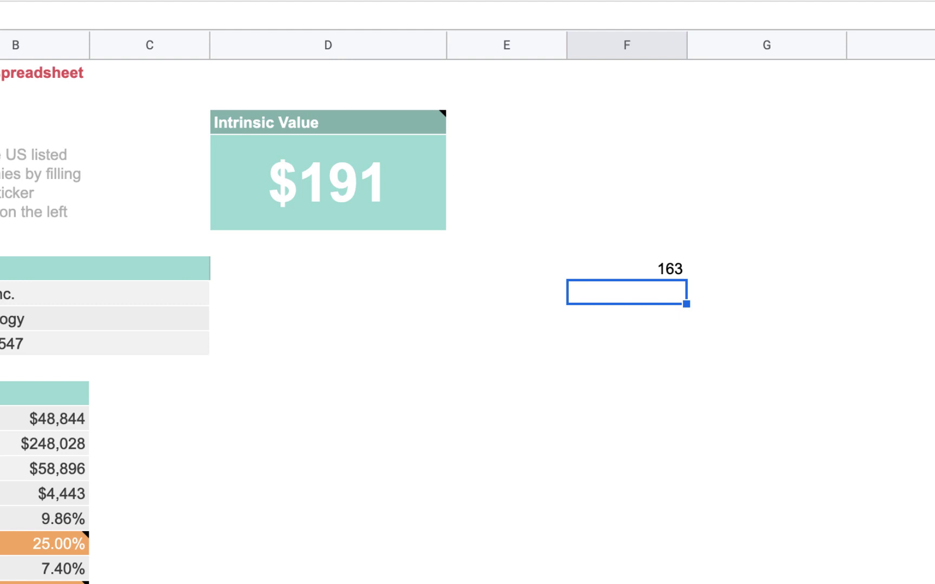
pyautogui.write('183')
pyautogui.press('Return')
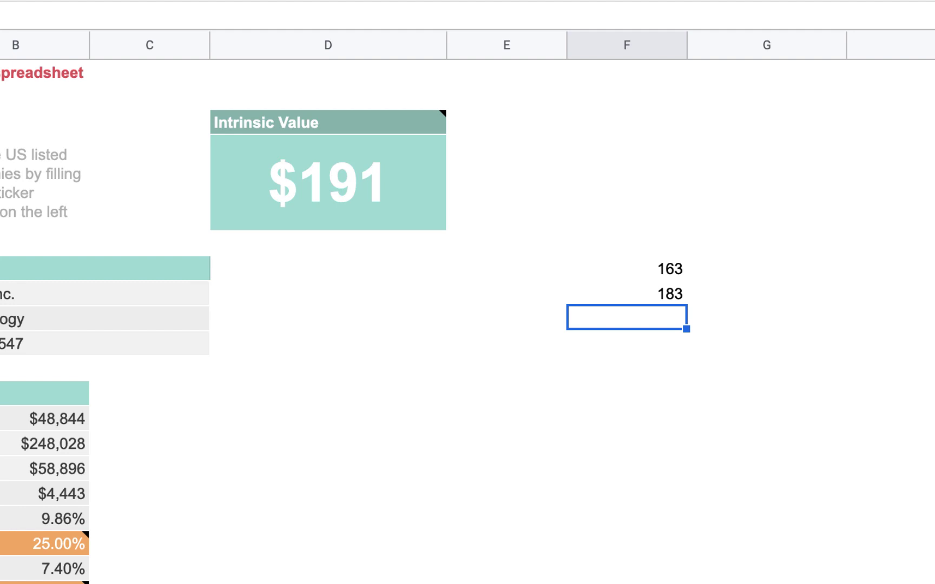
pyautogui.write('73')
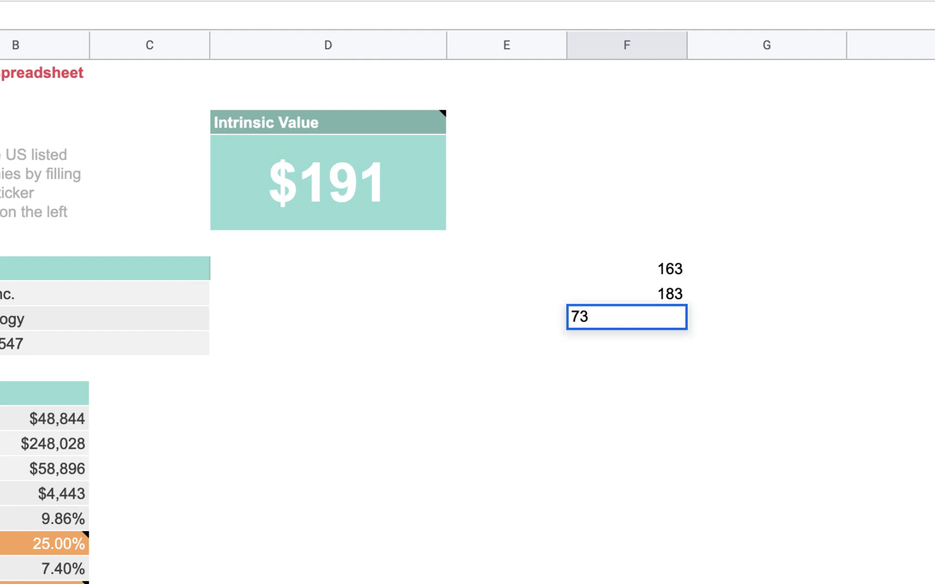
pyautogui.press('Return')
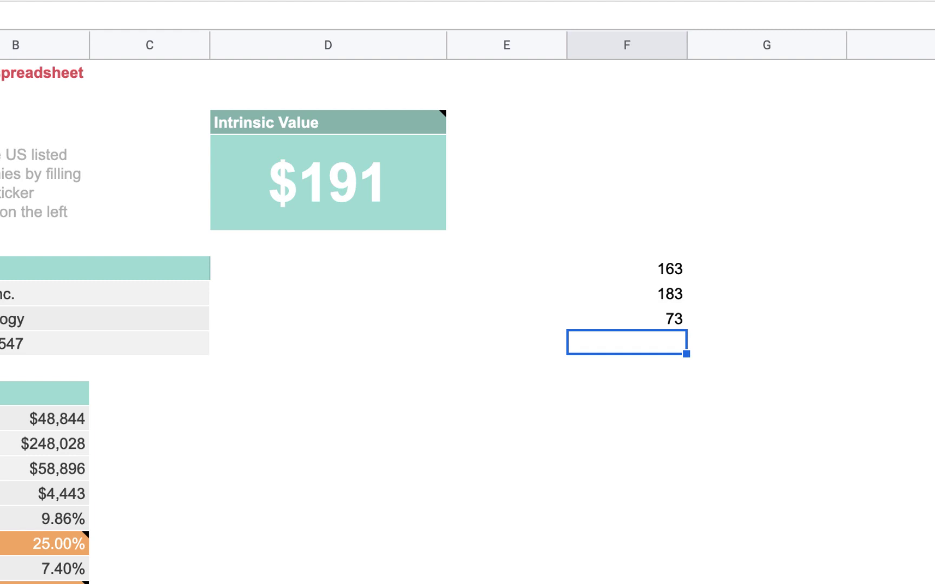
pyautogui.write('191')
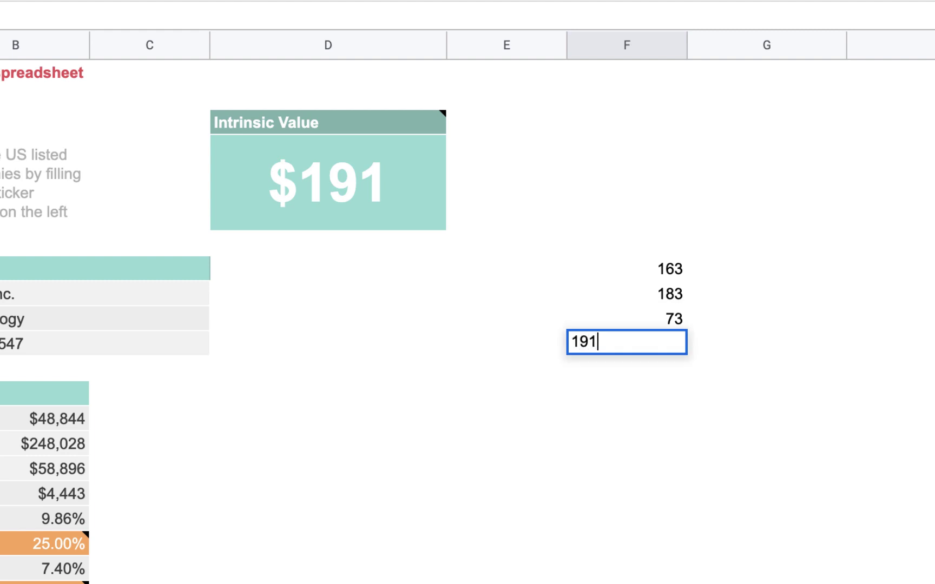
pyautogui.press('Return')
# Put =AVERAGE(F6:F9) in F10, giving 152.5
pyautogui.write('=avg')
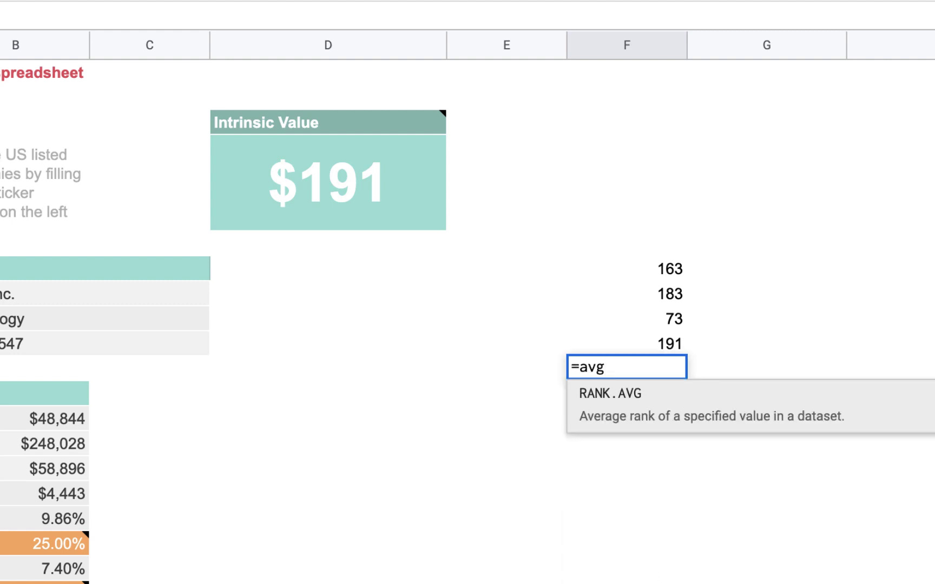
pyautogui.press('BackSpace')
pyautogui.press('BackSpace')
pyautogui.press('BackSpace')
pyautogui.write('AV')
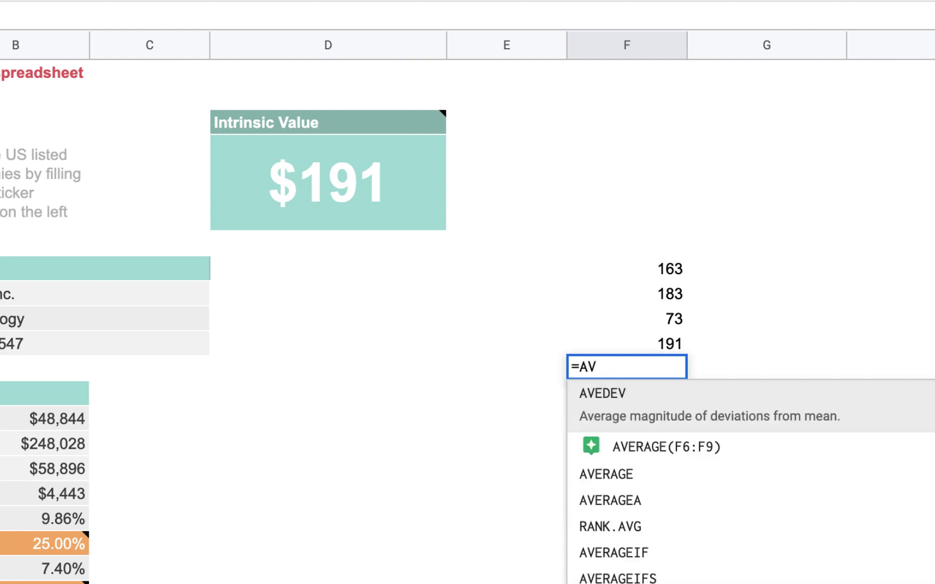
pyautogui.press('Down')
pyautogui.press('Down')
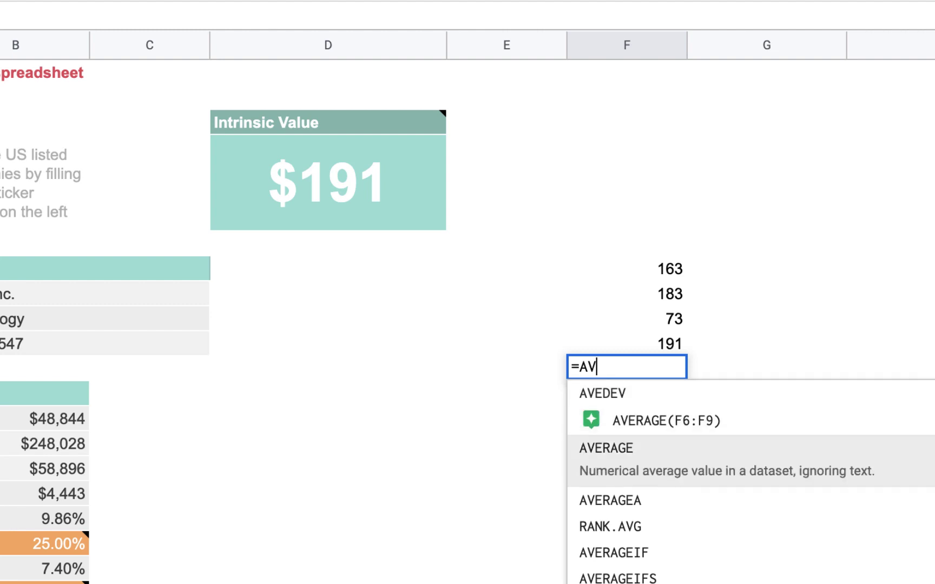
pyautogui.press('Up')
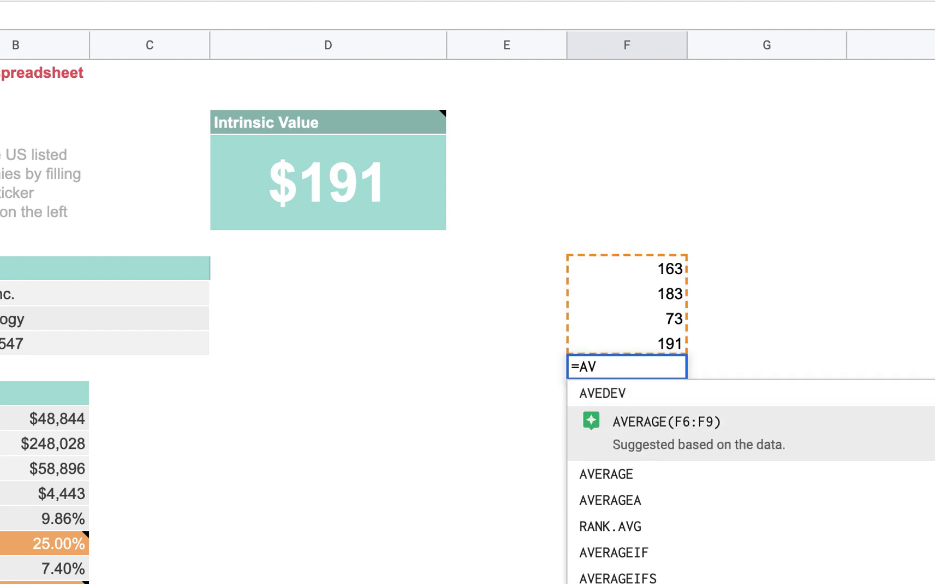
pyautogui.press('Tab')
pyautogui.press('Return')
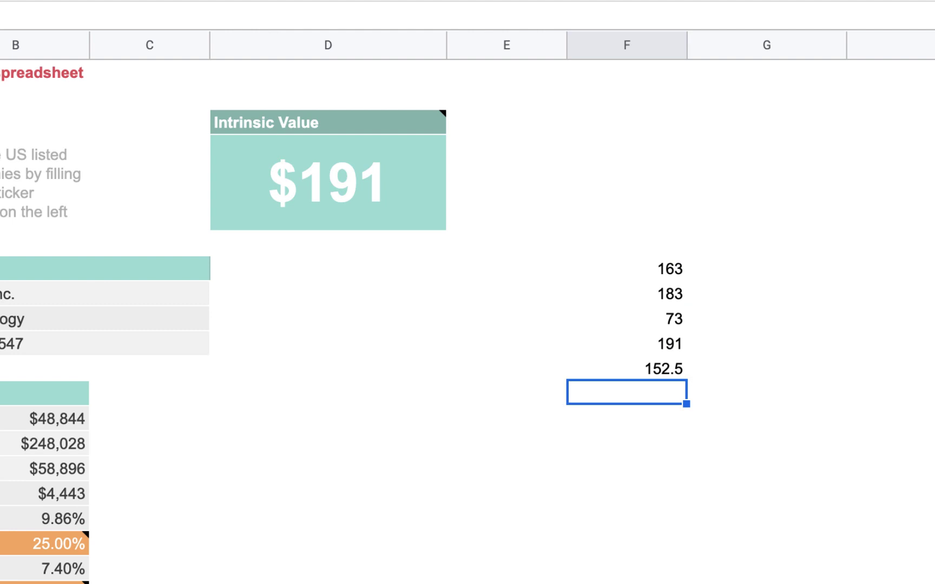
pyautogui.click(626, 367)
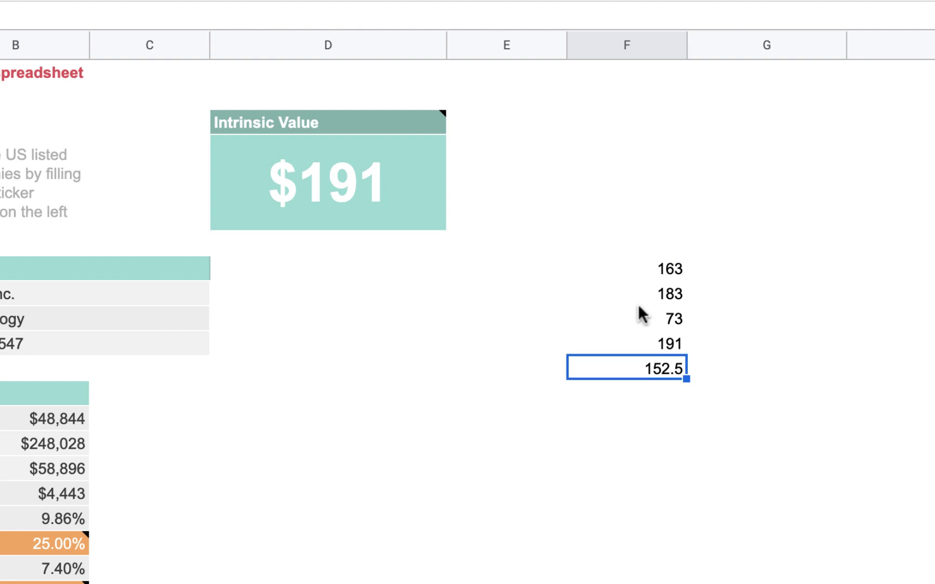
pyautogui.doubleClick(656, 366)
pyautogui.click(784, 369)
pyautogui.click(673, 372)
pyautogui.moveTo(676, 270); pyautogui.dragTo(677, 331)
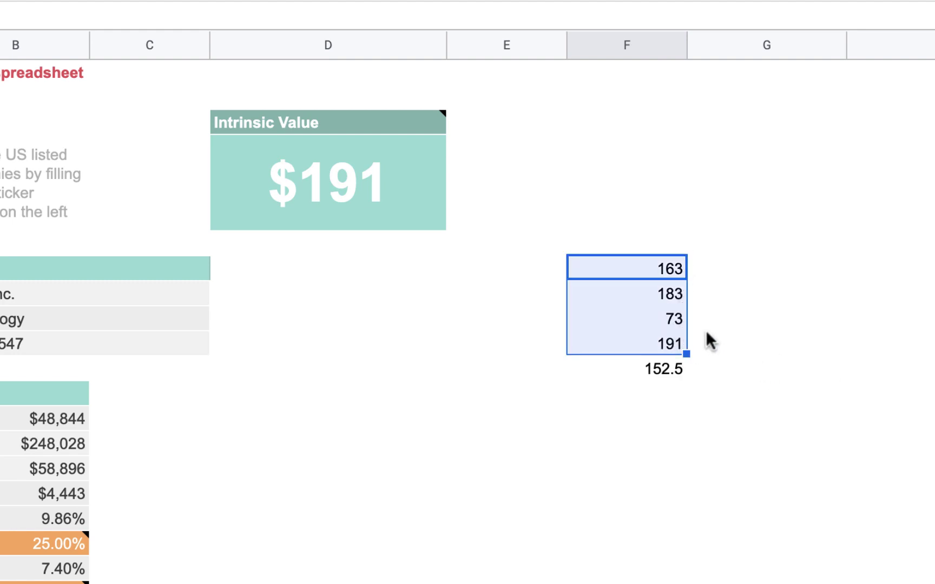
pyautogui.click(679, 269)
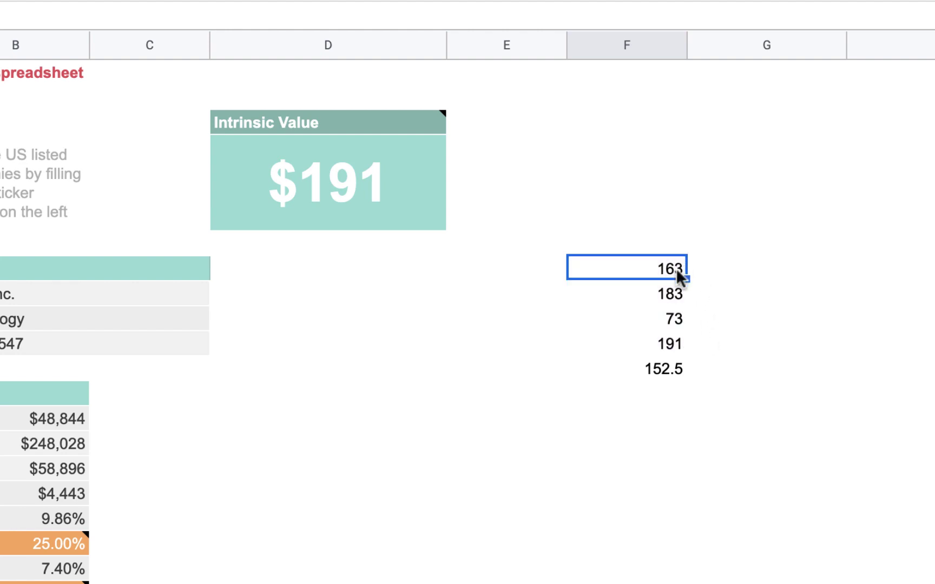
pyautogui.click(678, 297)
pyautogui.click(676, 345)
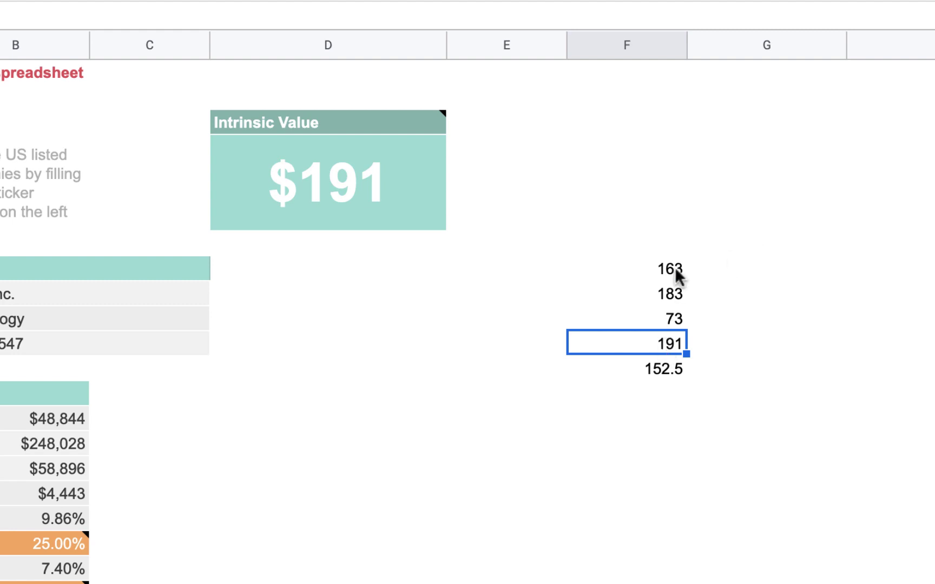
pyautogui.click(678, 318)
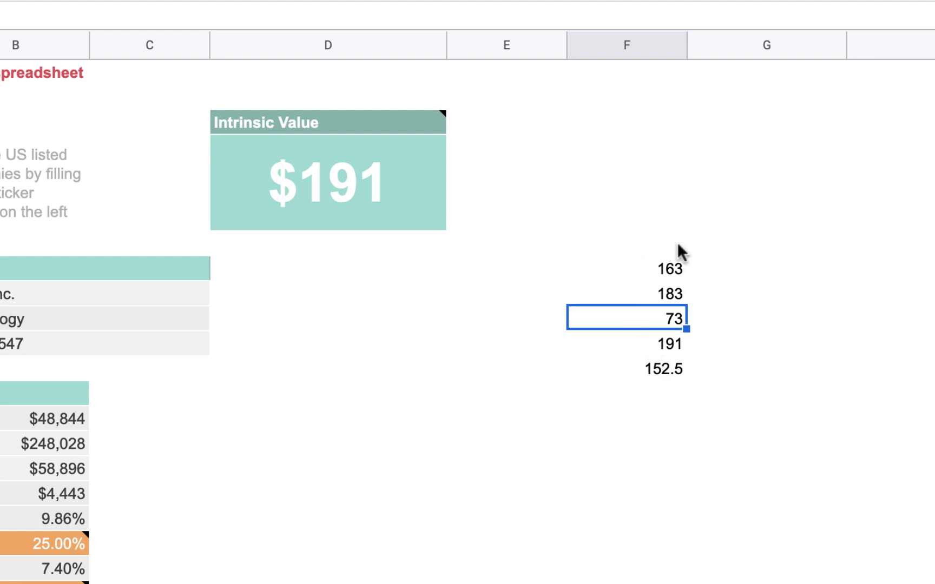
pyautogui.click(679, 348)
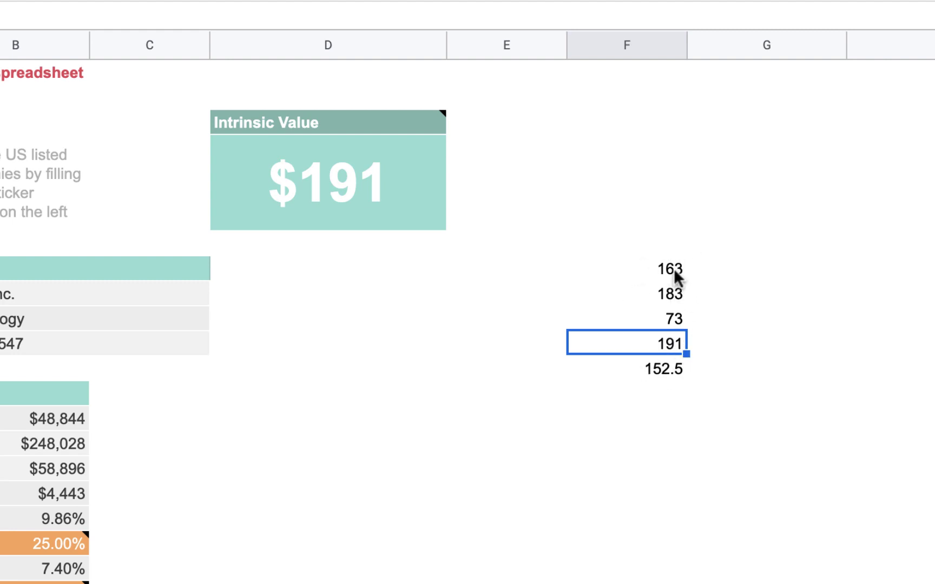
pyautogui.click(676, 270)
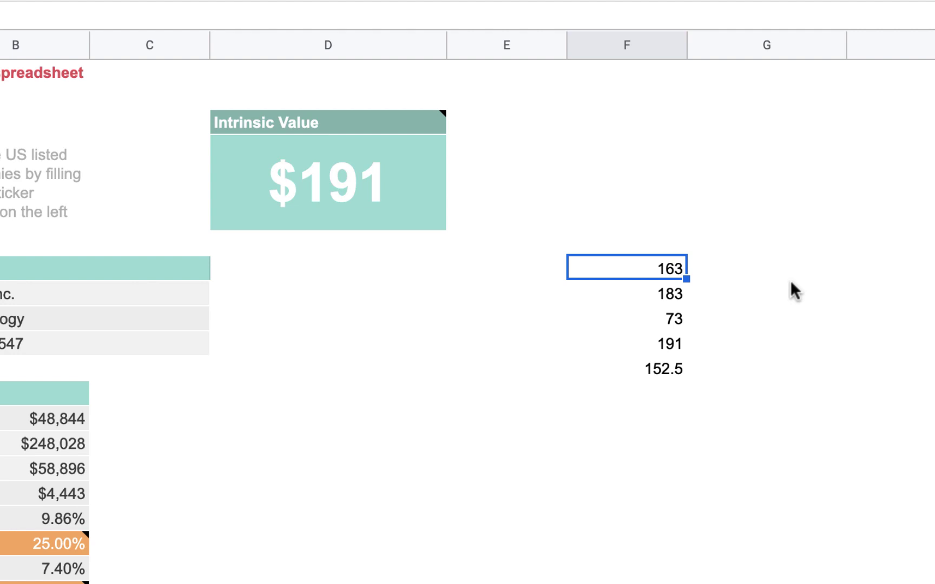
pyautogui.click(371, 201)
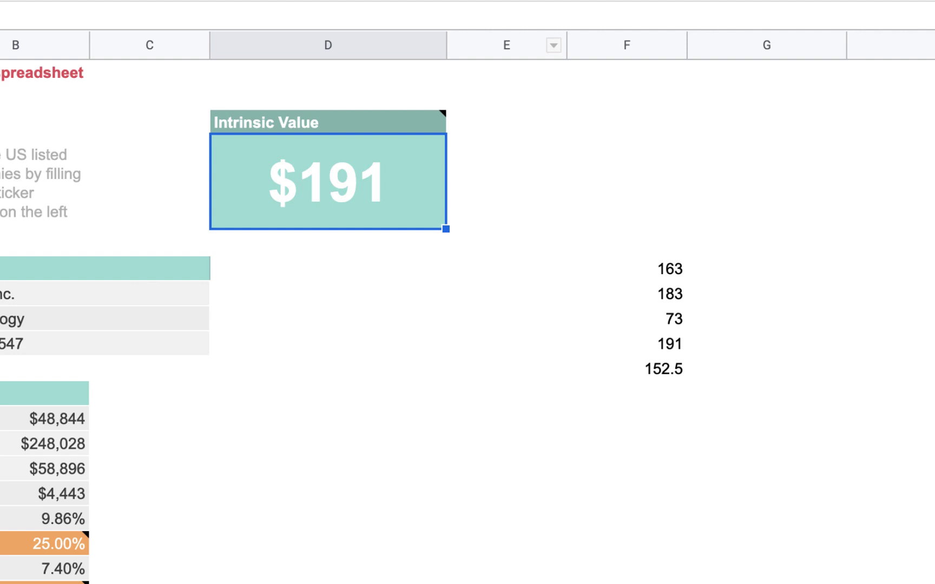
# Bold the 152.5 average and add a bold =F10*0.6 buy price of 91.5 beneath it
pyautogui.click(665, 372)
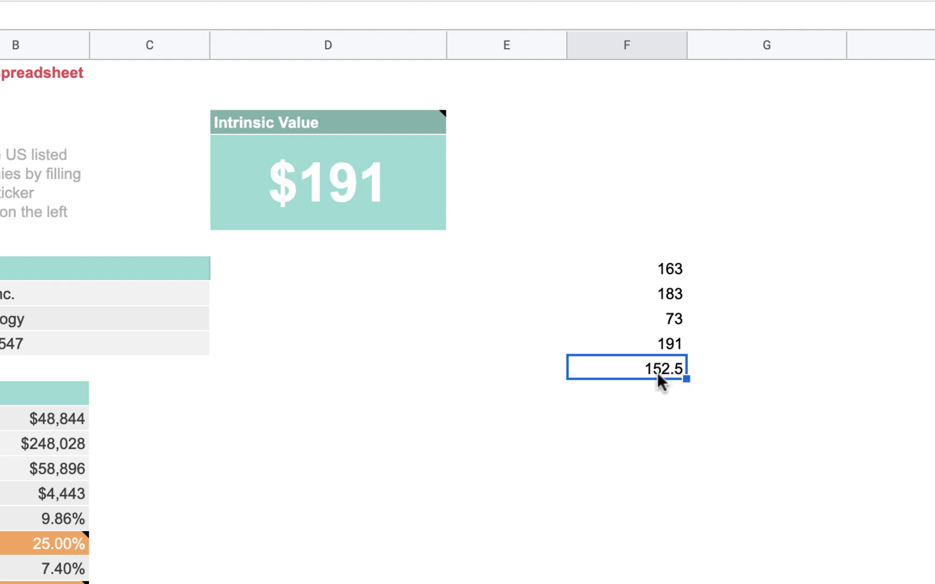
pyautogui.press('super+b')
pyautogui.click(652, 388)
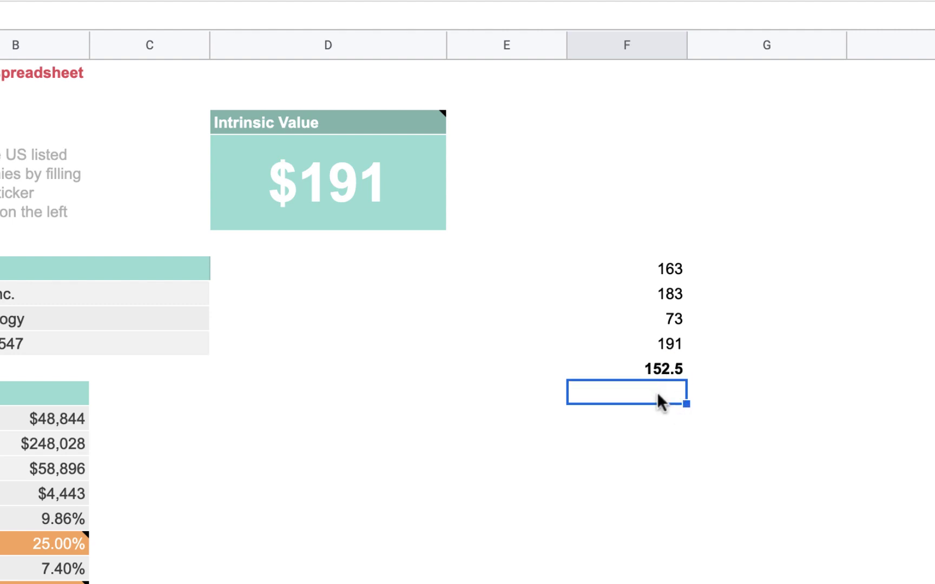
pyautogui.write('=')
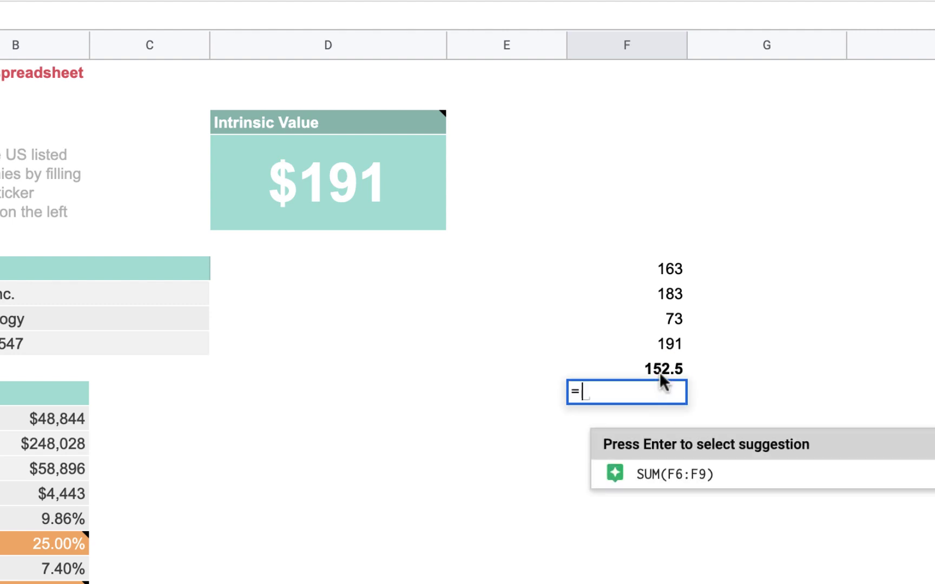
pyautogui.click(660, 367)
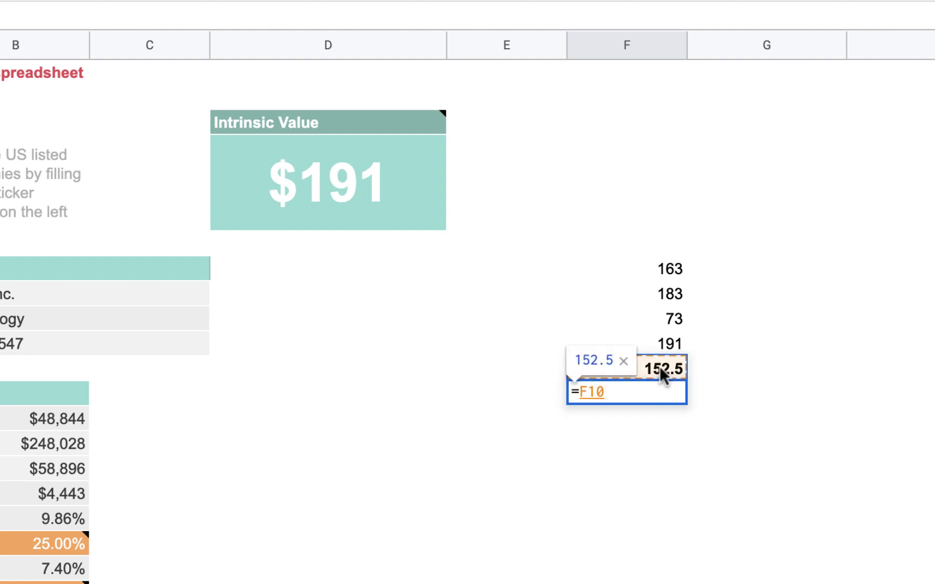
pyautogui.write('/')
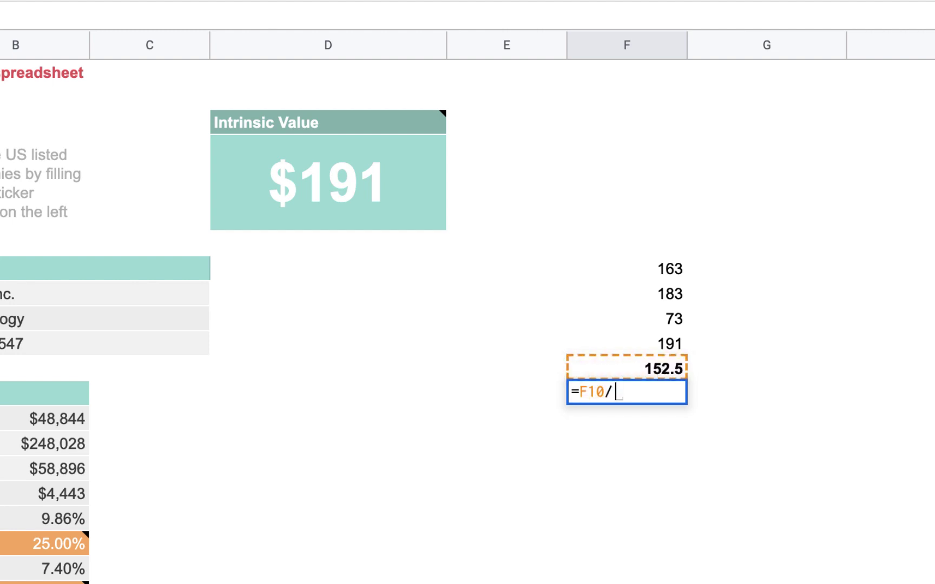
pyautogui.press('BackSpace')
pyautogui.write('*0.')
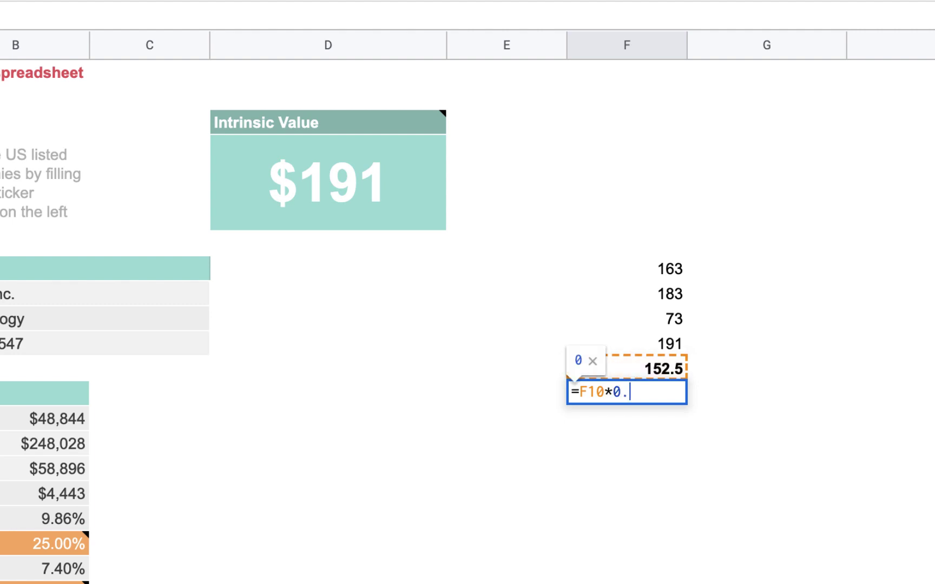
pyautogui.write('6')
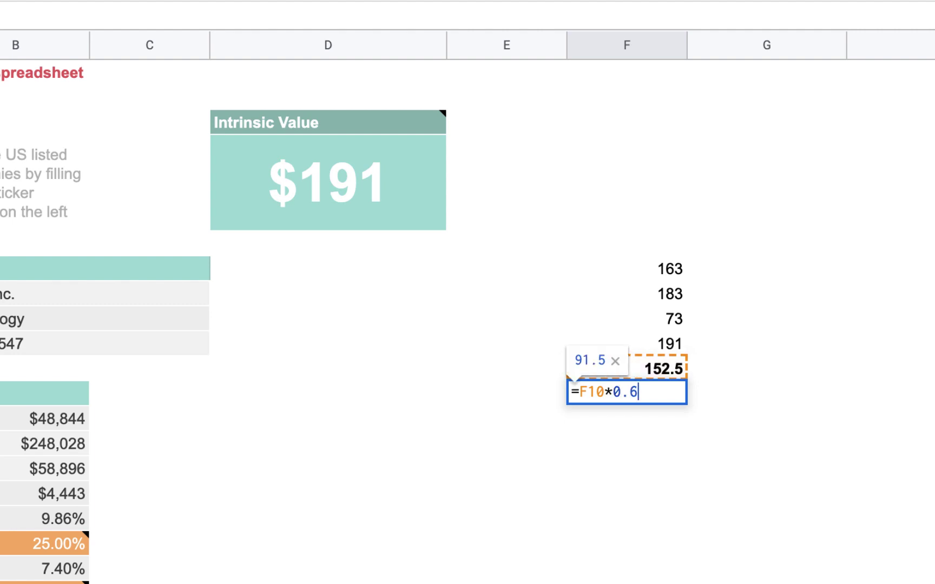
pyautogui.press('Return')
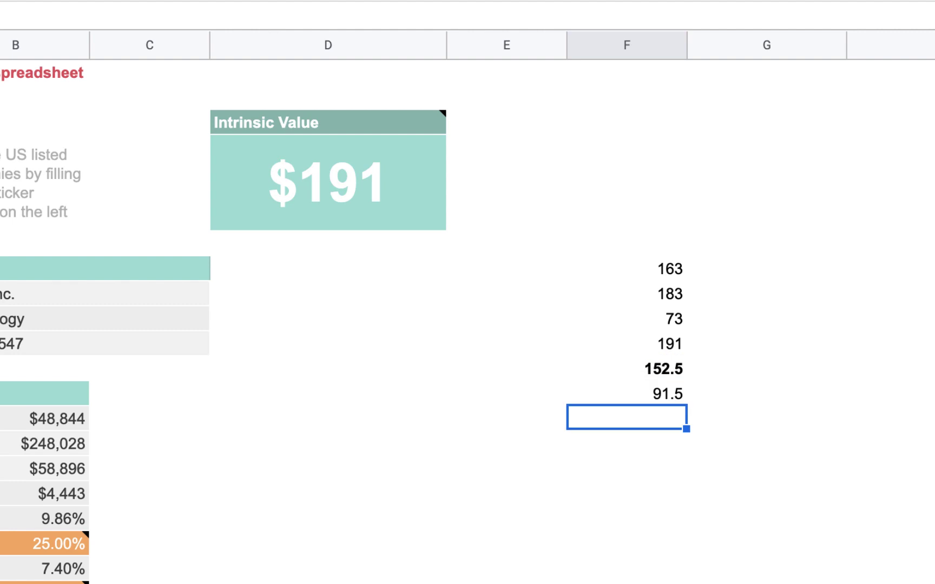
pyautogui.click(626, 391)
pyautogui.hotkey('ctrl', 'b')
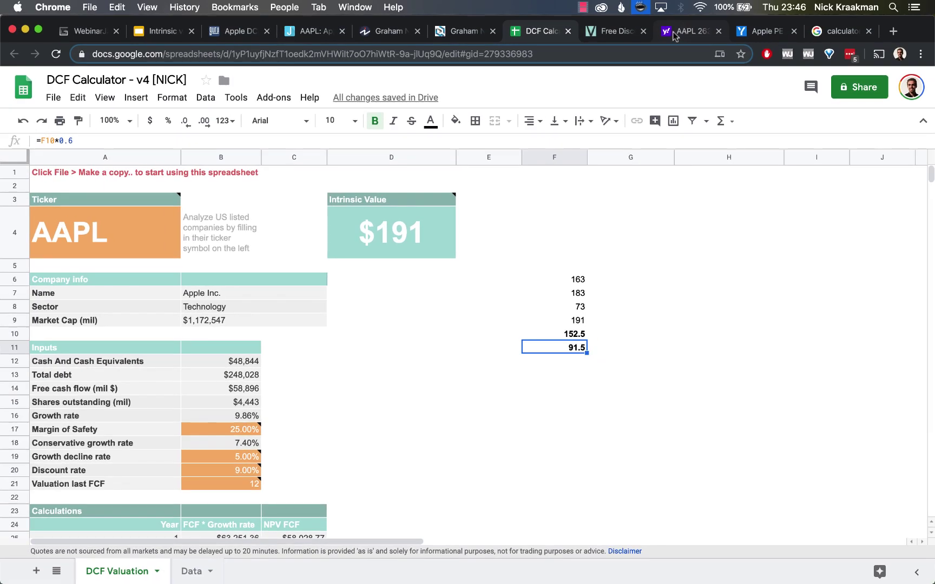
# Highlight AAPL's 263.98 share price on the Yahoo Finance page
pyautogui.click(687, 31)
pyautogui.moveTo(66, 238); pyautogui.dragTo(138, 237)
pyautogui.moveTo(66, 237); pyautogui.dragTo(135, 232)
pyautogui.click(71, 224)
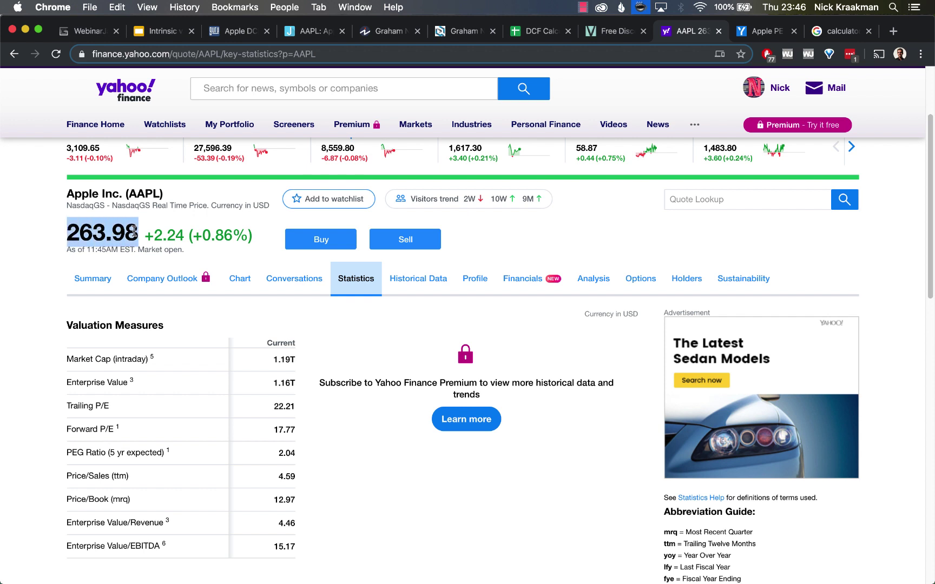
pyautogui.moveTo(135, 233); pyautogui.dragTo(71, 223)
pyautogui.click(72, 224)
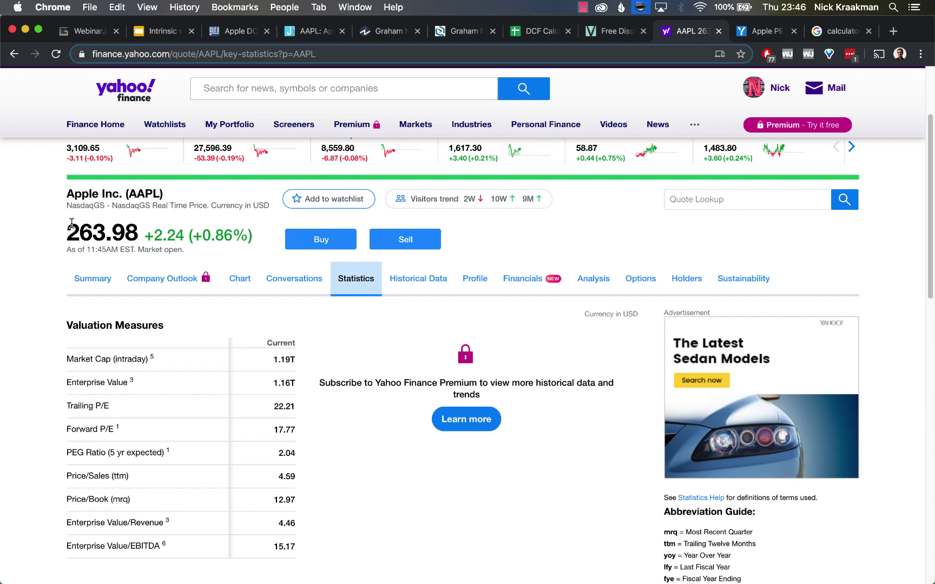
pyautogui.moveTo(67, 227); pyautogui.dragTo(131, 227)
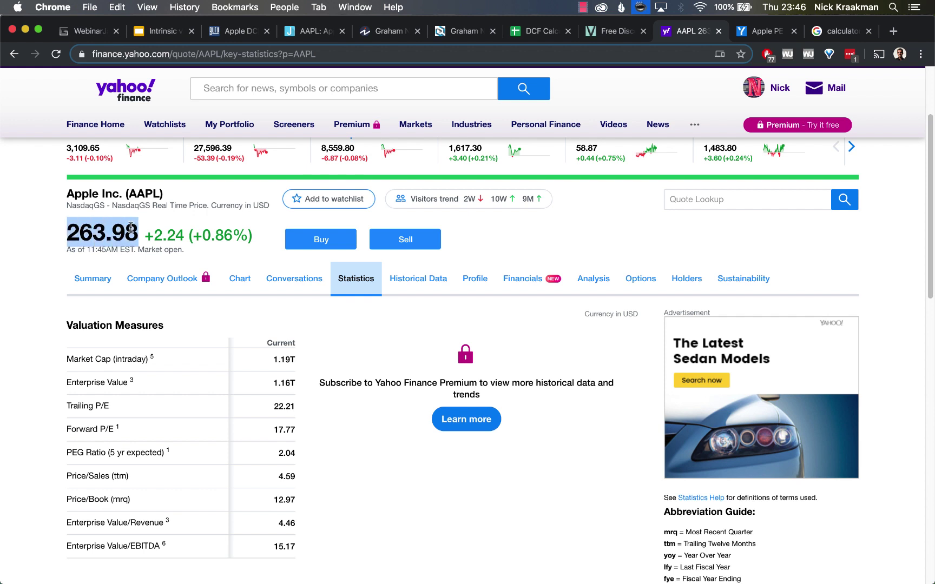
pyautogui.click(130, 227)
pyautogui.moveTo(139, 227); pyautogui.dragTo(72, 226)
pyautogui.click(72, 226)
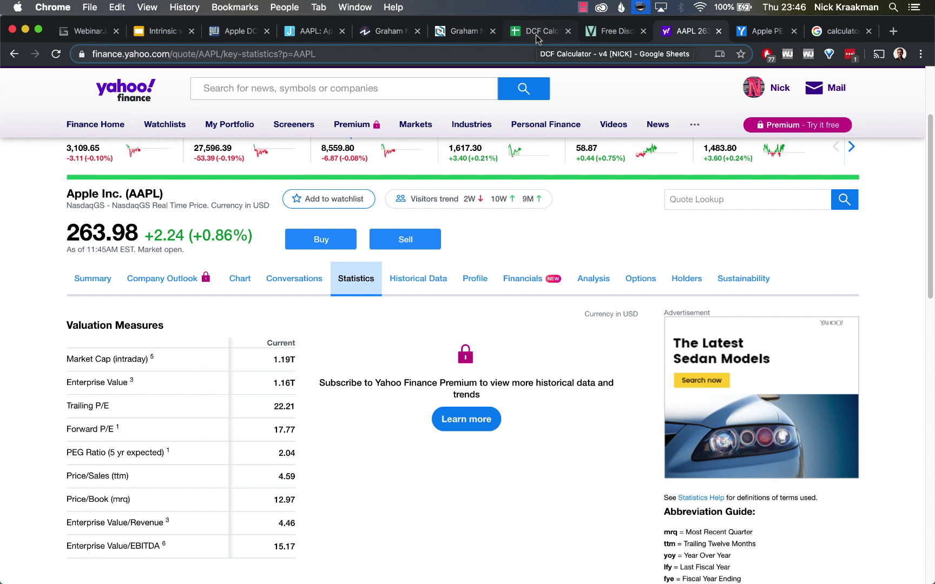
# Review the GuruFocus DCF, Jitta summary, Investopedia article and DQYDJ calculator, then return to the DCF spreadsheet
pyautogui.click(230, 33)
pyautogui.moveTo(251, 75)
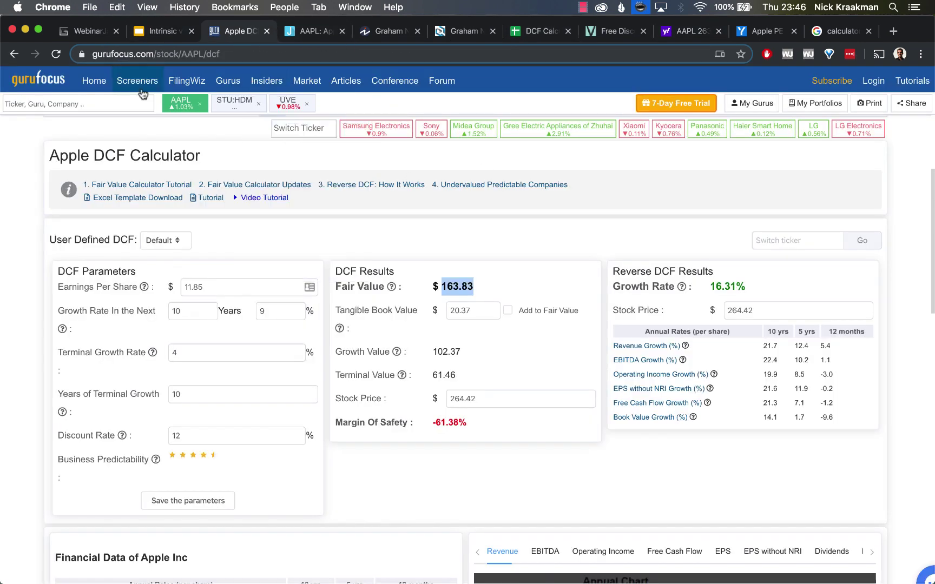
pyautogui.click(313, 33)
pyautogui.moveTo(408, 292)
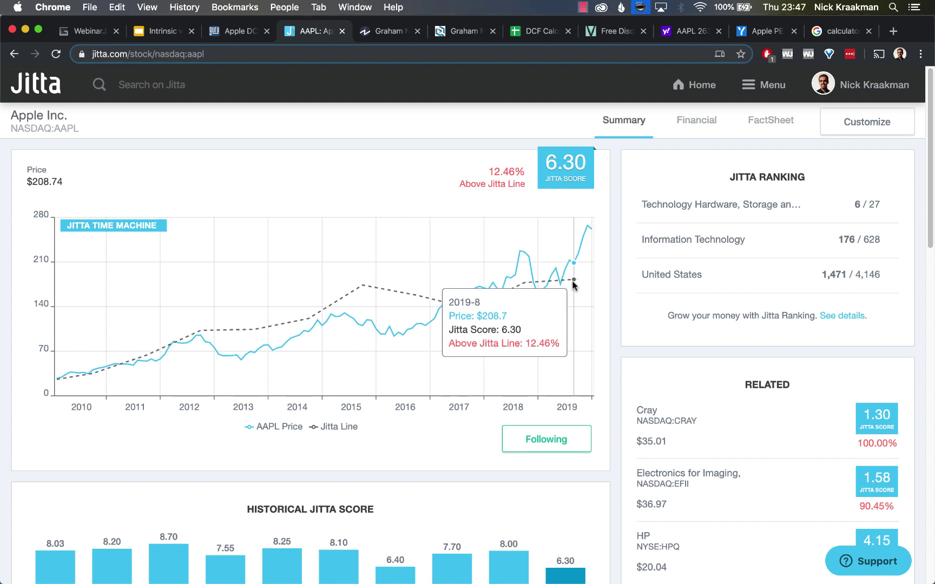
pyautogui.click(394, 33)
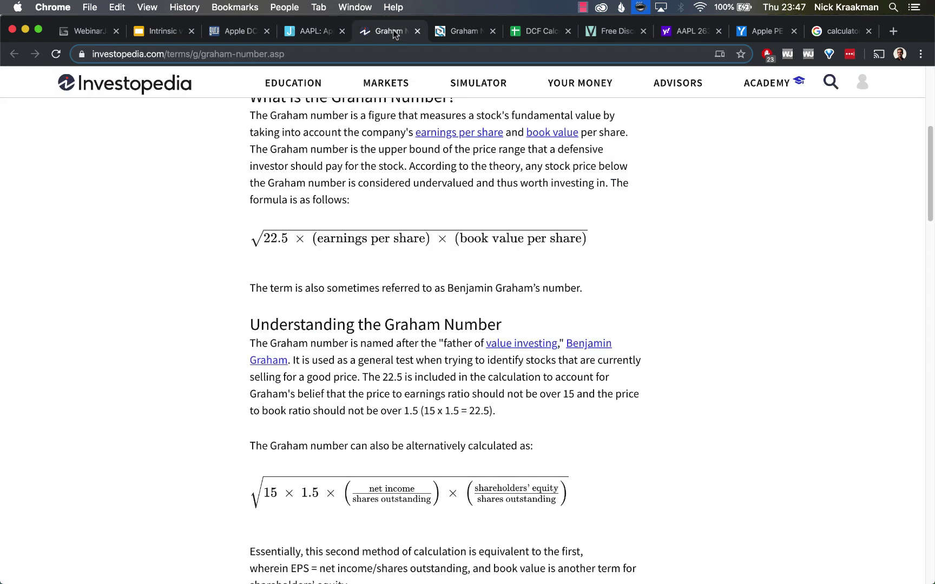
pyautogui.click(452, 33)
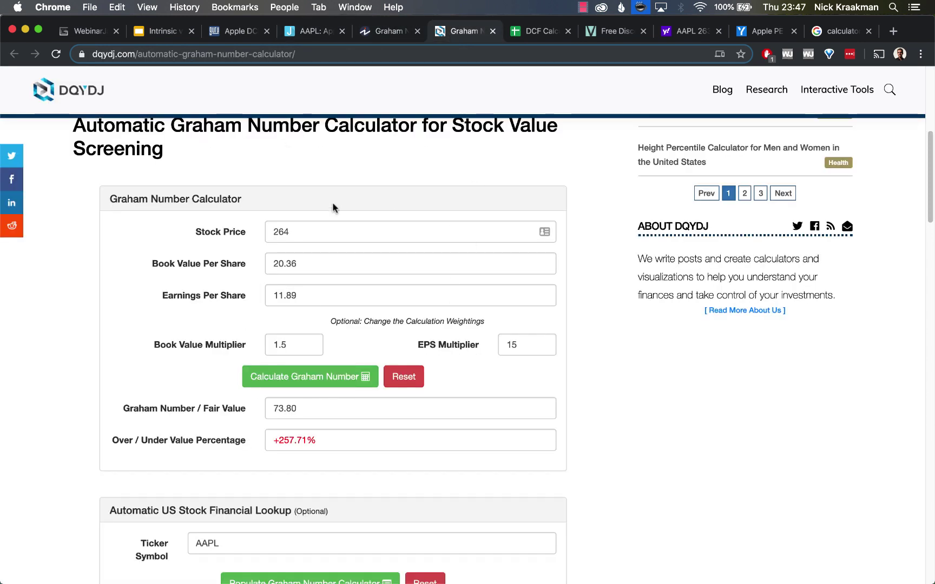
pyautogui.click(537, 34)
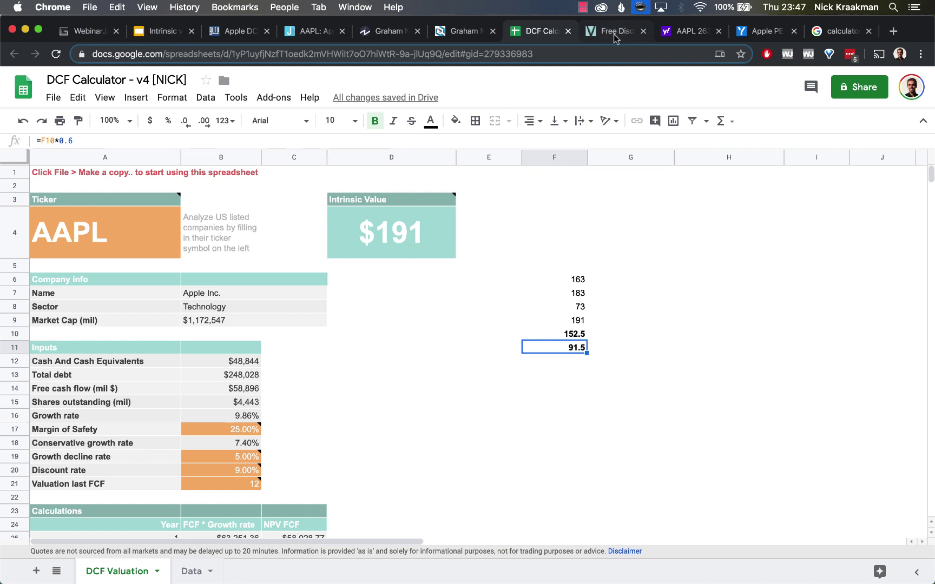
# Return to the Intrinsic value presentation and advance to the Value Investing Society slide
pyautogui.click(152, 34)
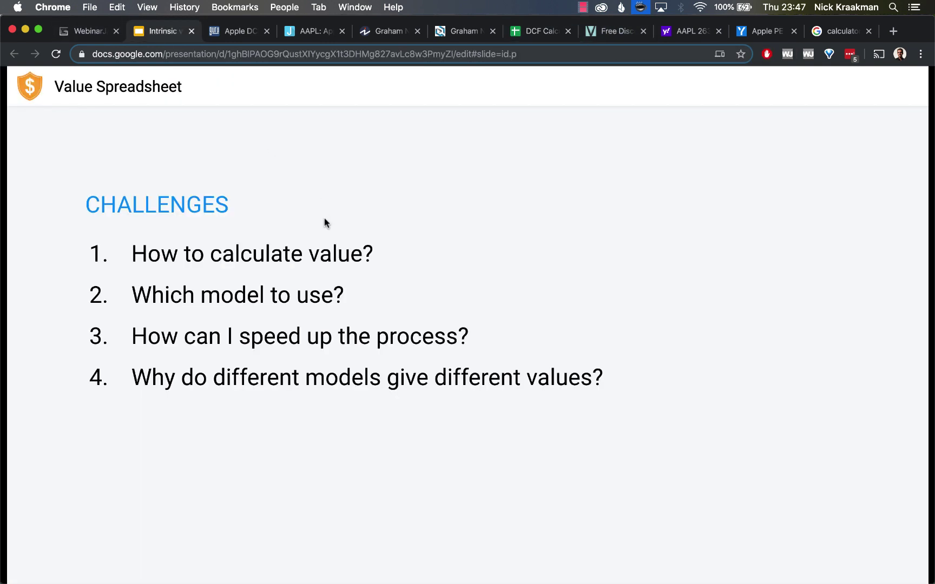
pyautogui.click(535, 239)
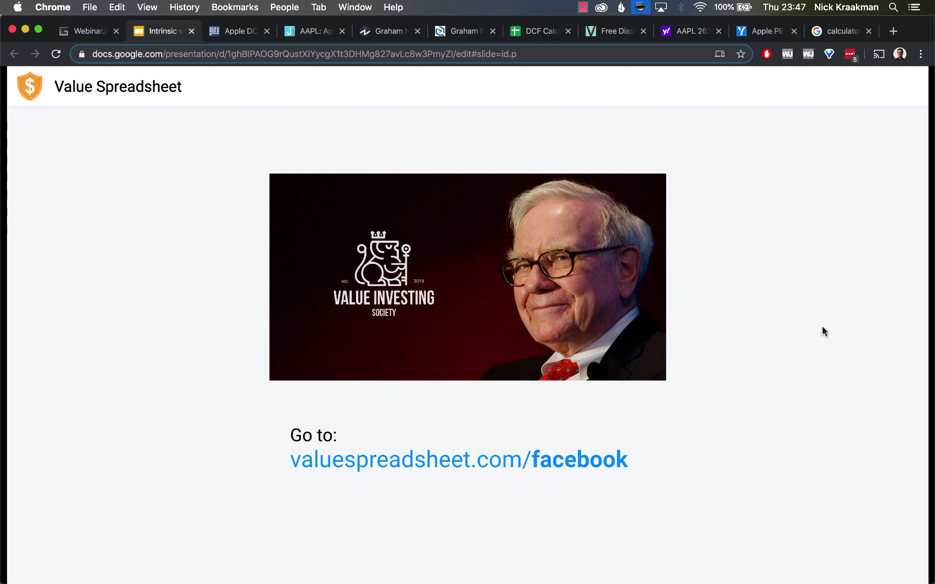